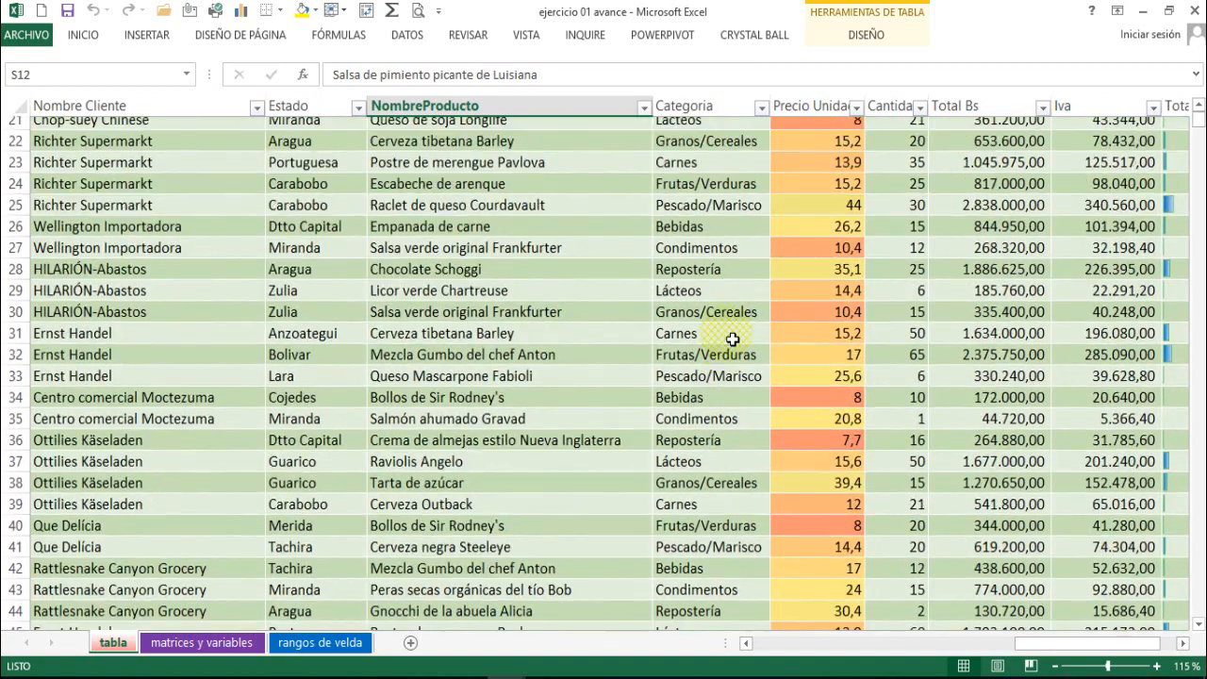
# Examine the columns of the sales table across its full width, from the movement code to the sale type.
pyautogui.scroll(7, 732, 340)
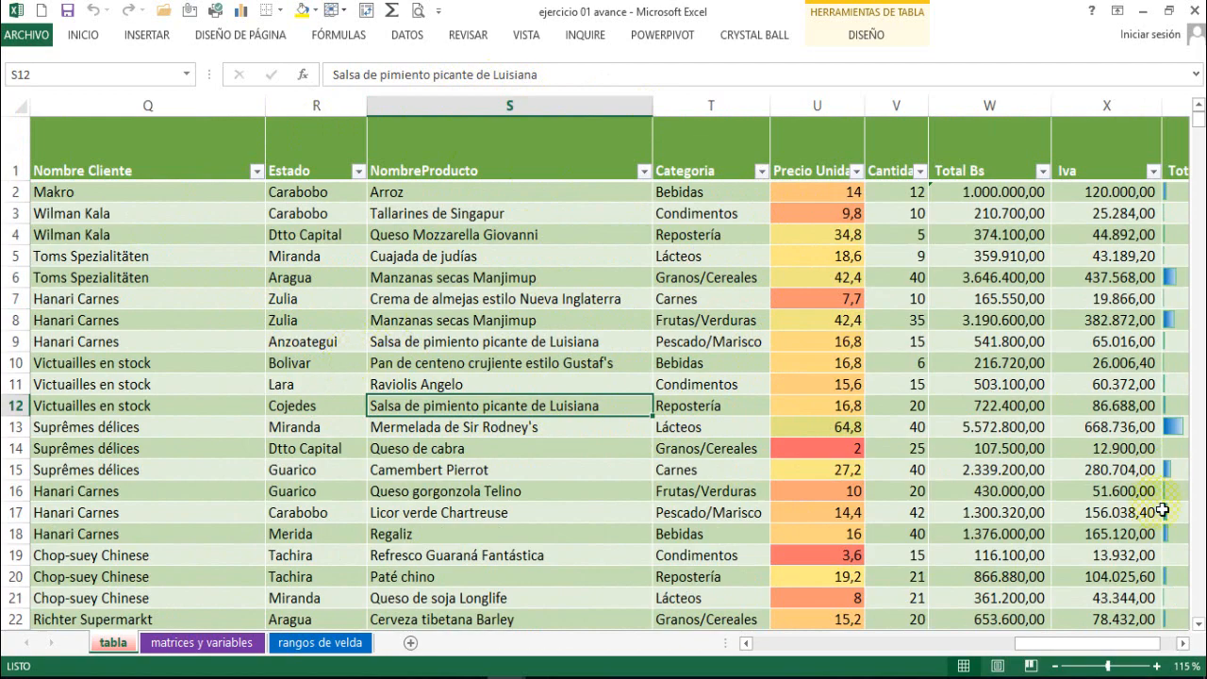
pyautogui.moveTo(746, 642); pyautogui.dragTo(745, 645)
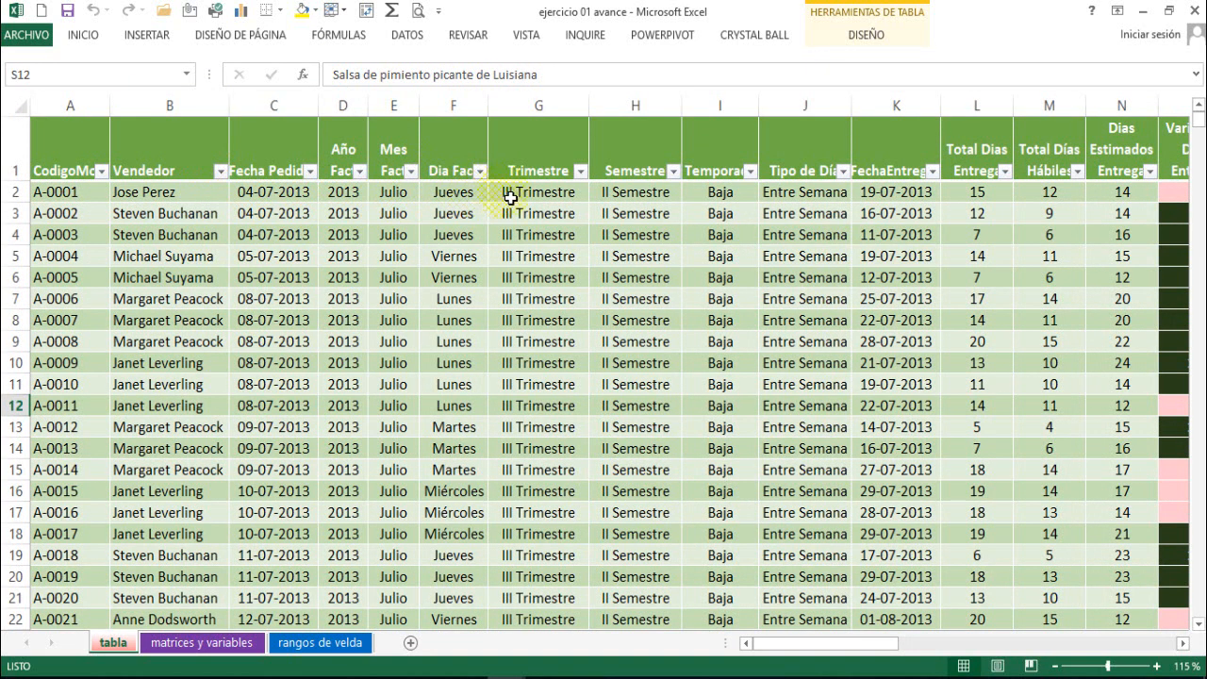
pyautogui.press('Right')
pyautogui.press('Right')
pyautogui.press('Right')
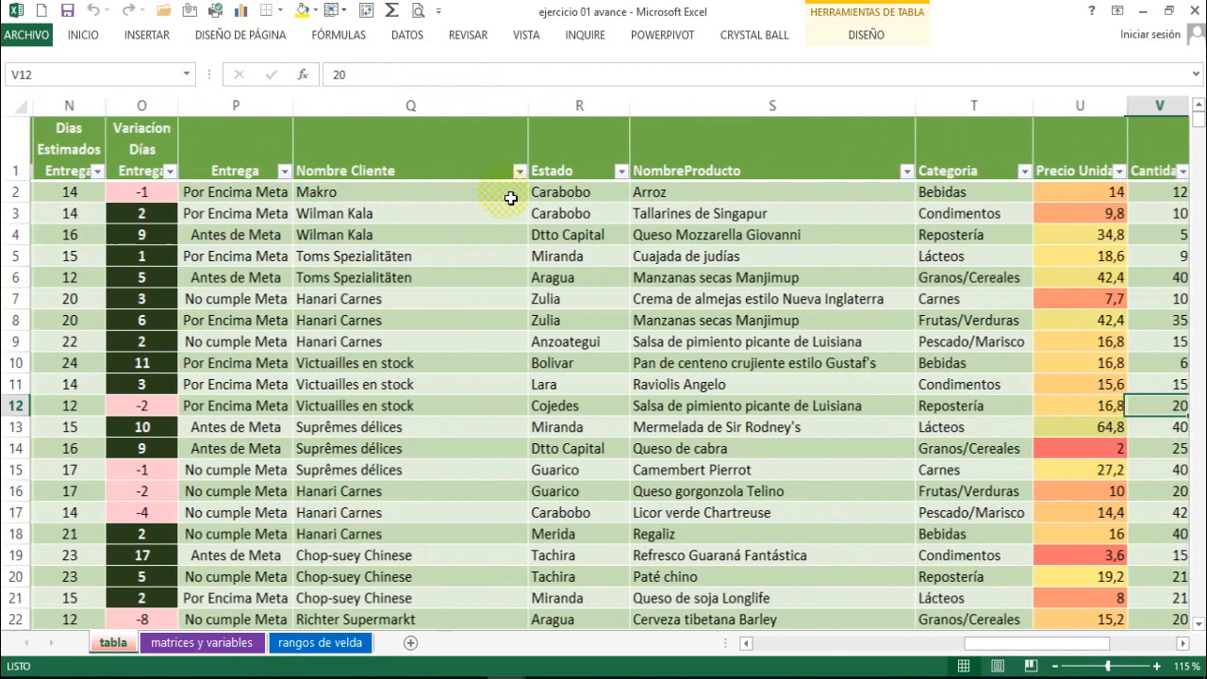
pyautogui.press('Left')
pyautogui.press('Left')
pyautogui.press('Left')
pyautogui.press('Left')
pyautogui.press('Left')
pyautogui.press('Left')
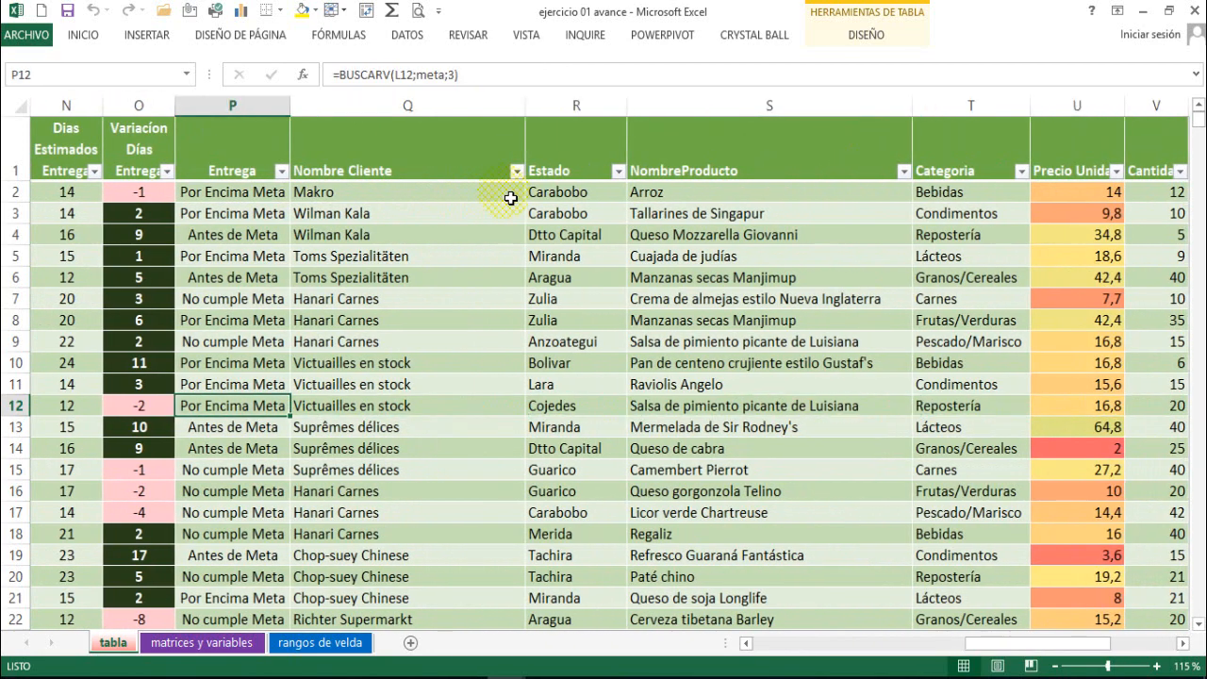
pyautogui.press('Right')
pyautogui.press('Right')
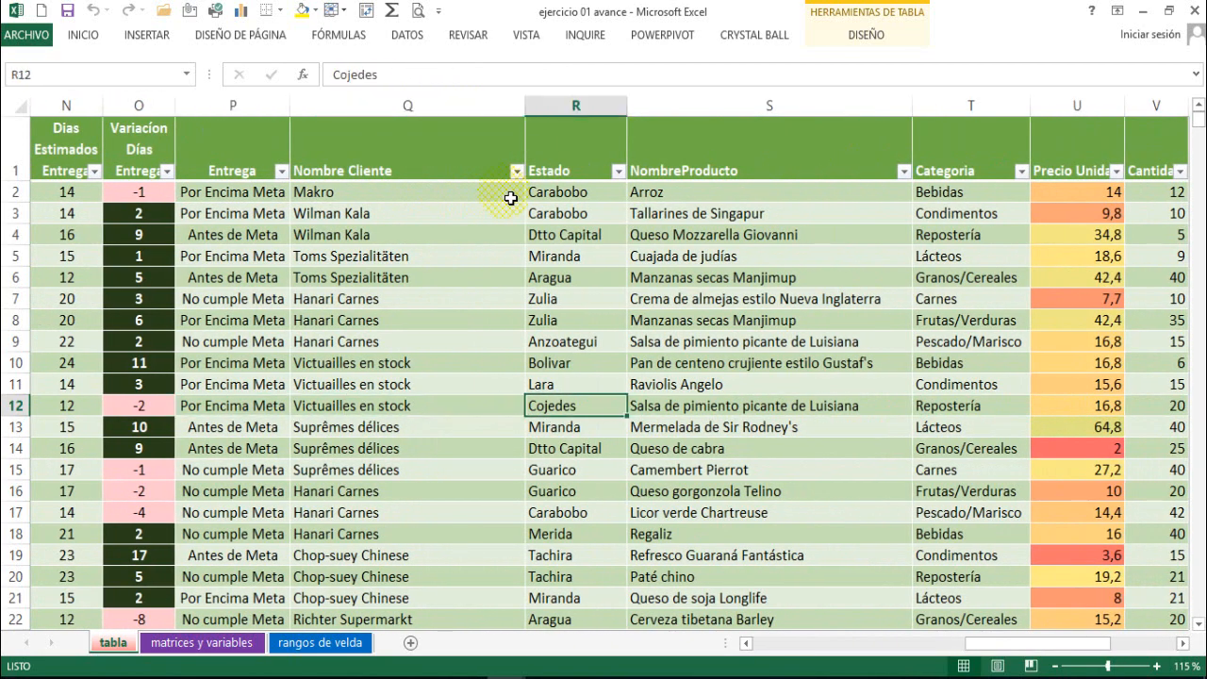
pyautogui.press('Right')
pyautogui.press('Right')
pyautogui.press('Right')
pyautogui.press('Right')
pyautogui.press('Right')
pyautogui.press('Right')
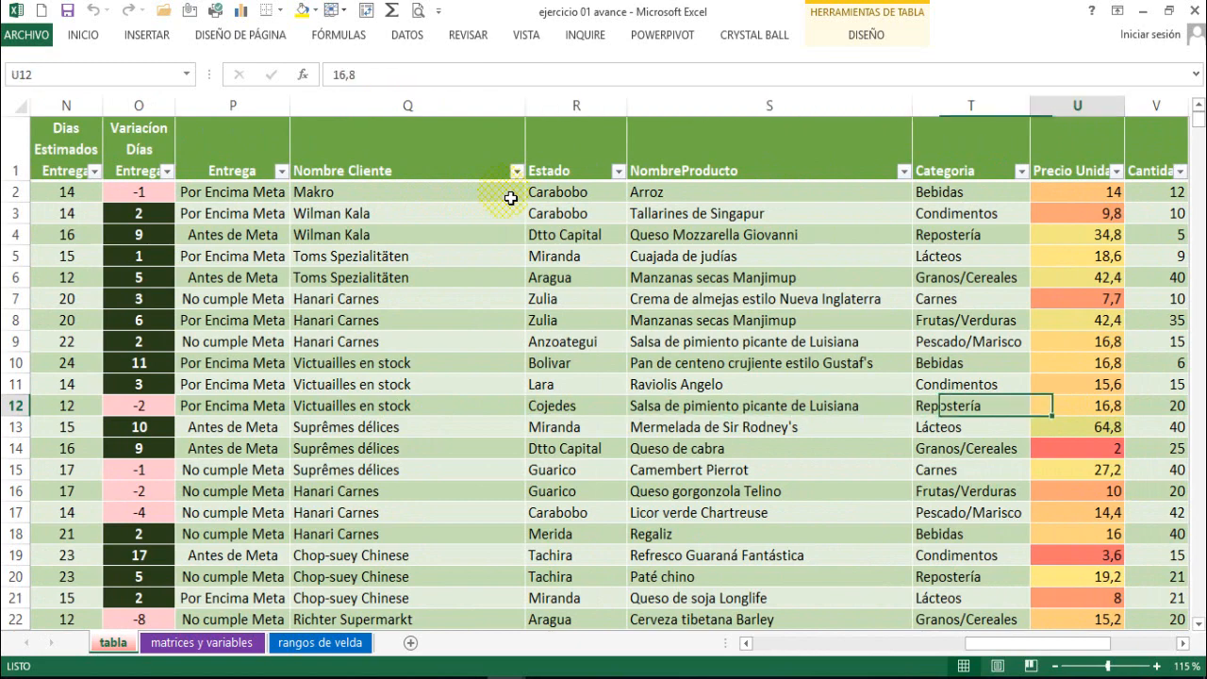
pyautogui.press('Left')
pyautogui.press('Left')
pyautogui.press('Left')
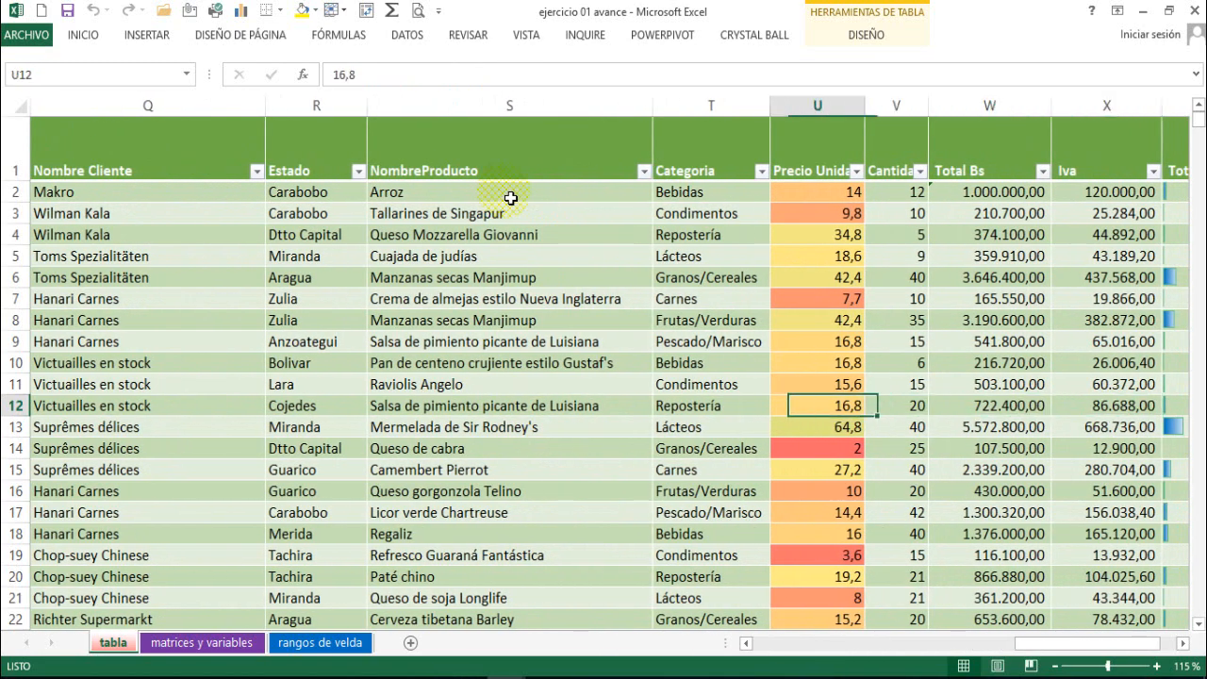
pyautogui.press('Right')
pyautogui.press('Right')
pyautogui.press('Right')
pyautogui.press('Right')
pyautogui.press('Right')
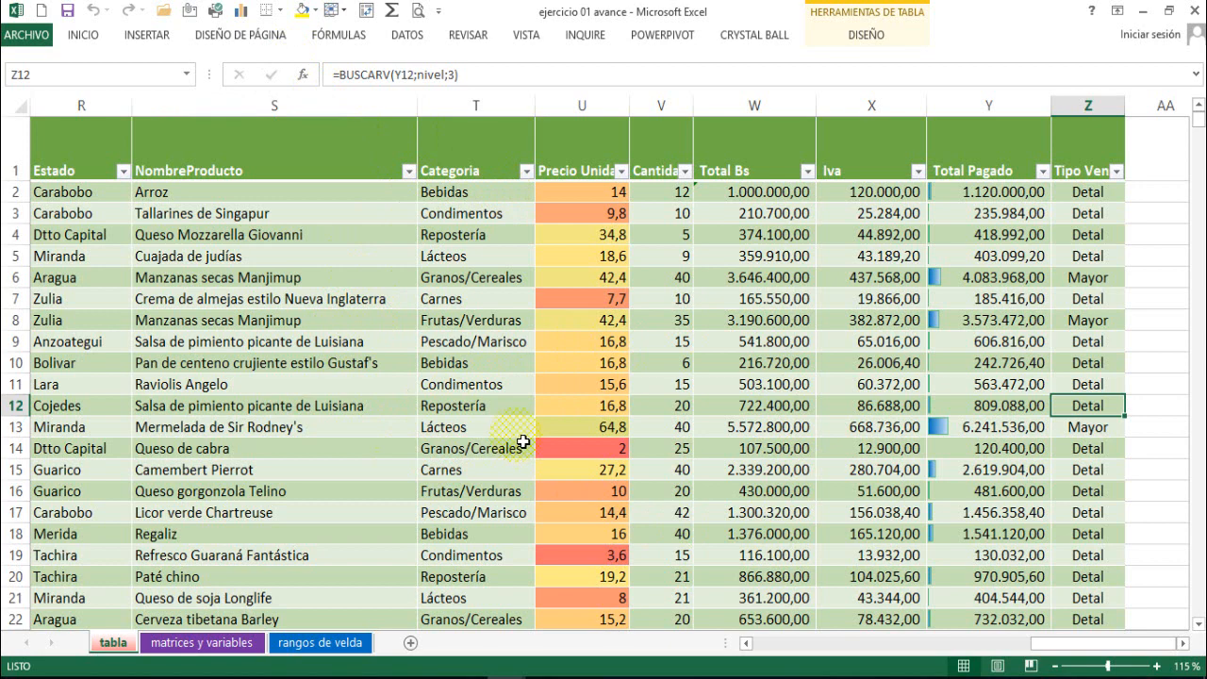
# Review the delivery, customer, state, product and category columns and the records further down the table.
pyautogui.click(443, 387)
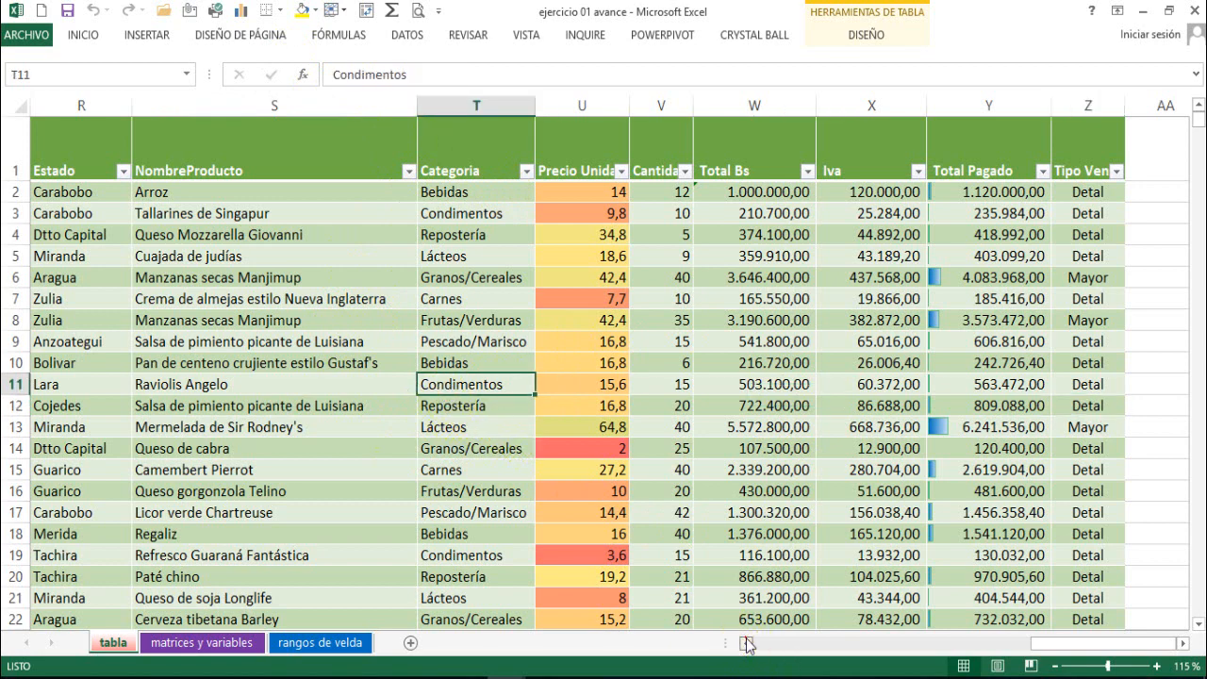
pyautogui.click(747, 643)
pyautogui.click(746, 643)
pyautogui.click(746, 643)
pyautogui.click(747, 643)
pyautogui.click(746, 643)
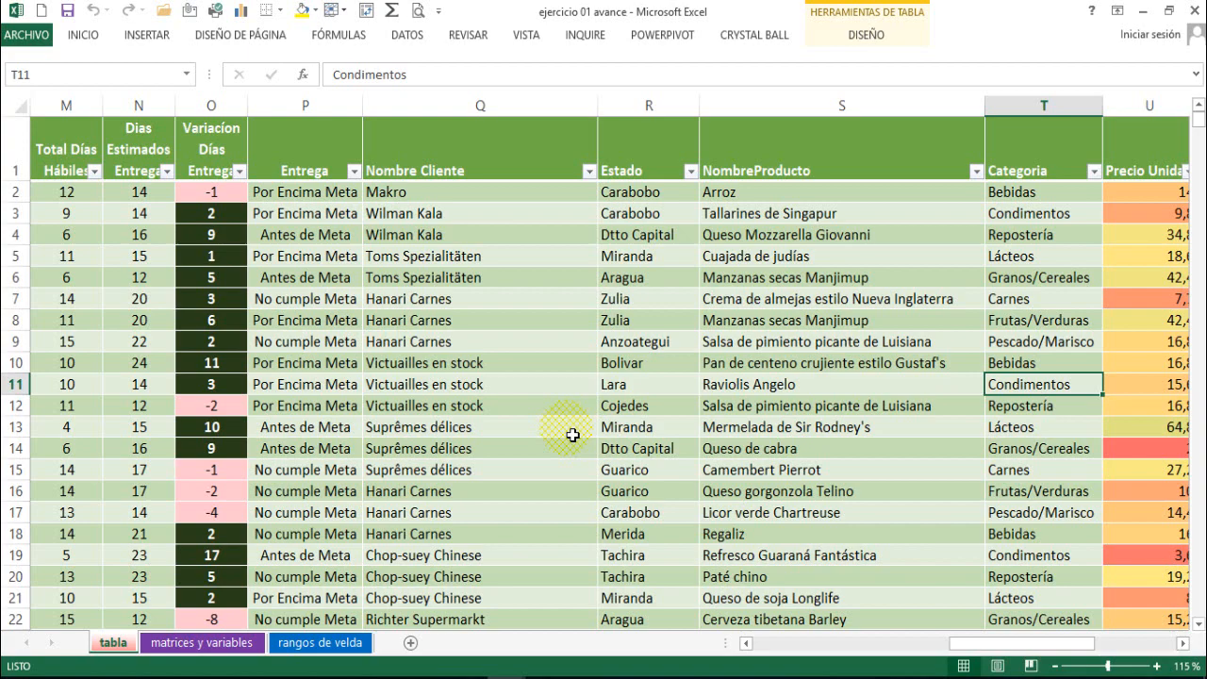
pyautogui.scroll(-6, 556, 396)
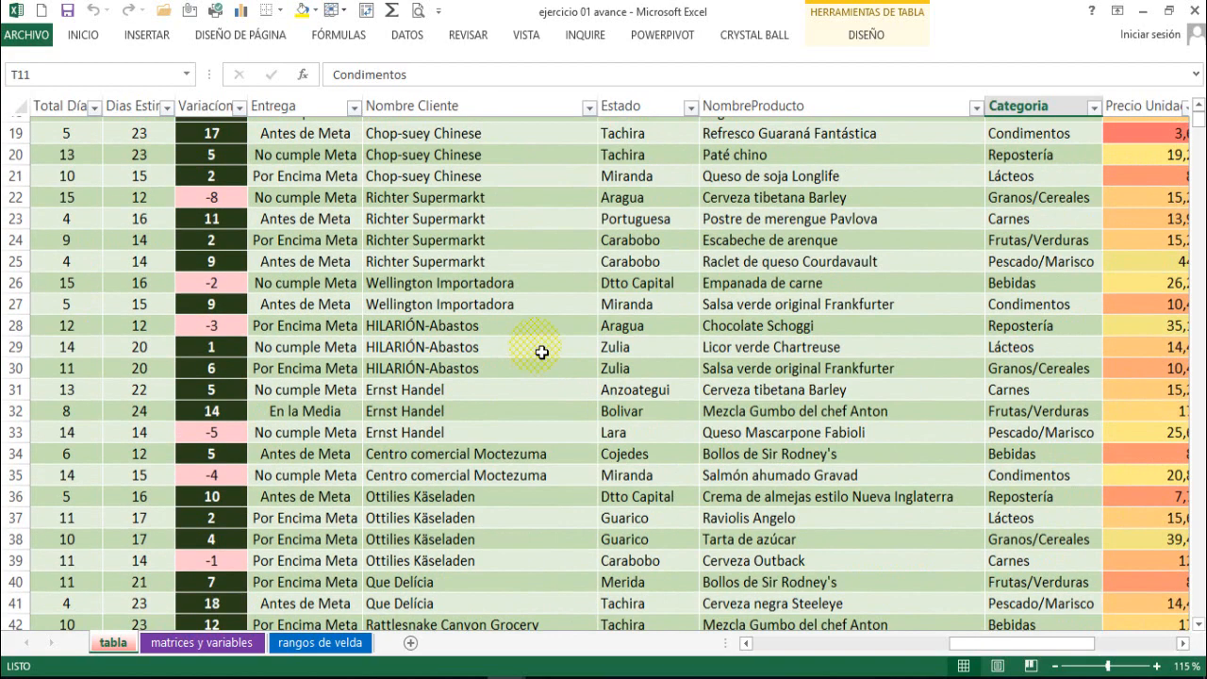
pyautogui.scroll(6, 538, 350)
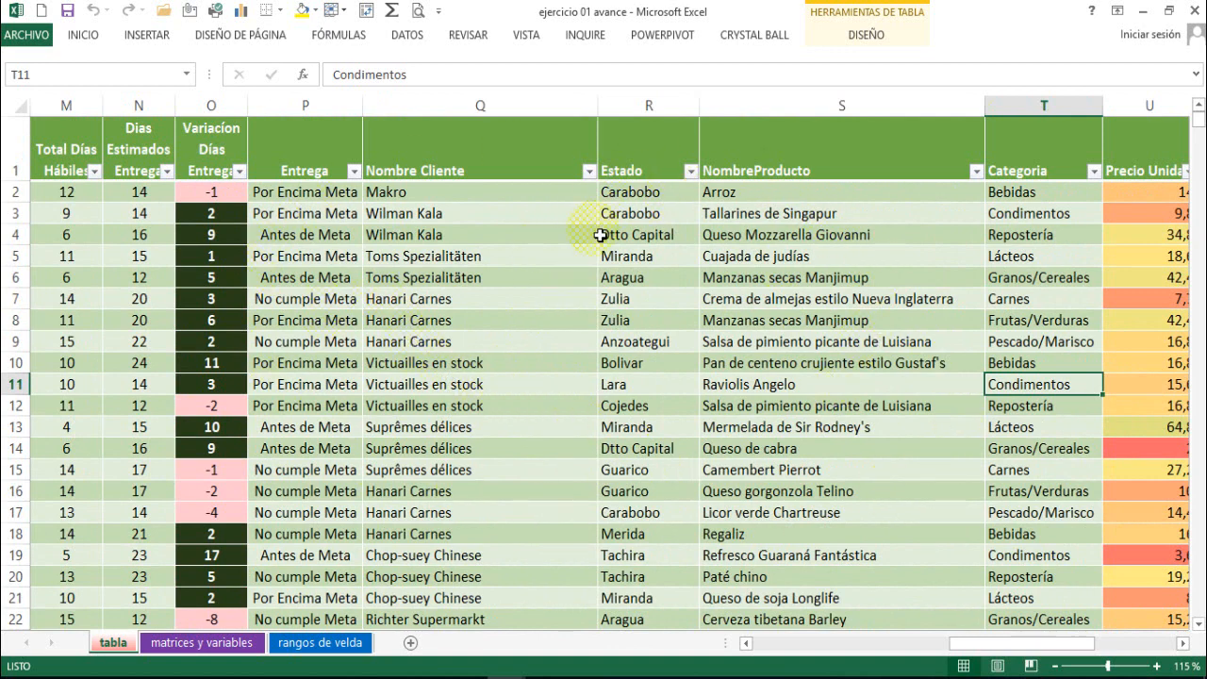
pyautogui.click(496, 349)
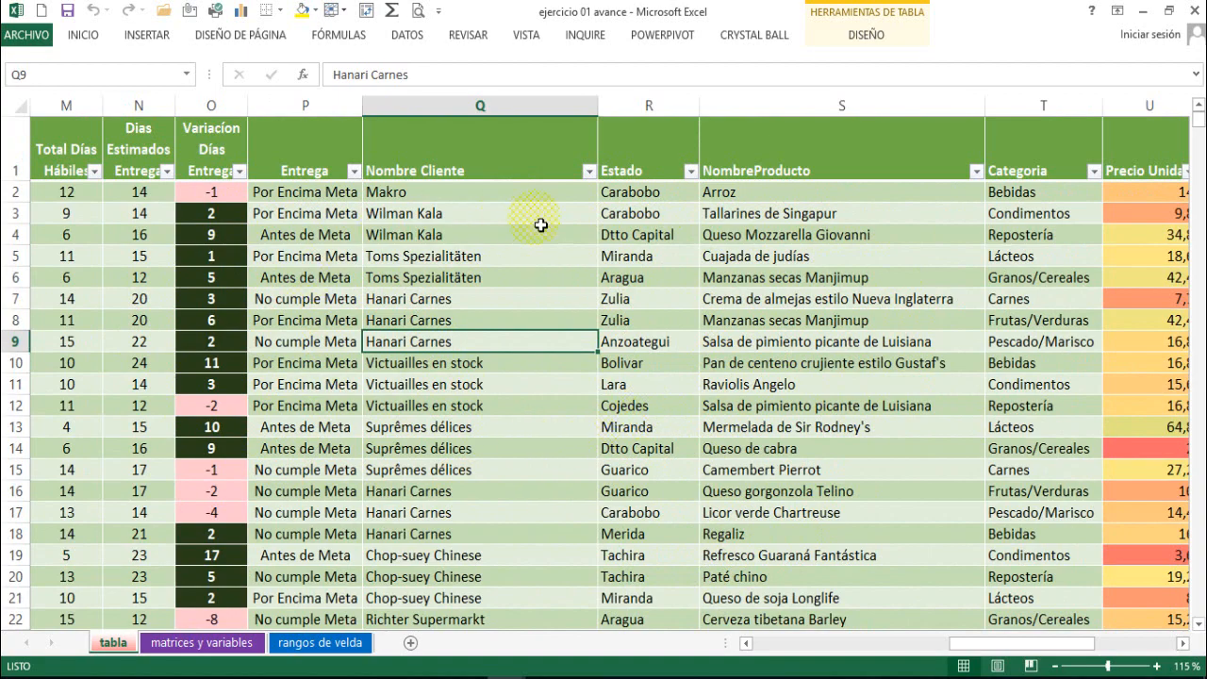
pyautogui.scroll(-7, 617, 386)
pyautogui.scroll(7, 621, 398)
pyautogui.click(497, 450)
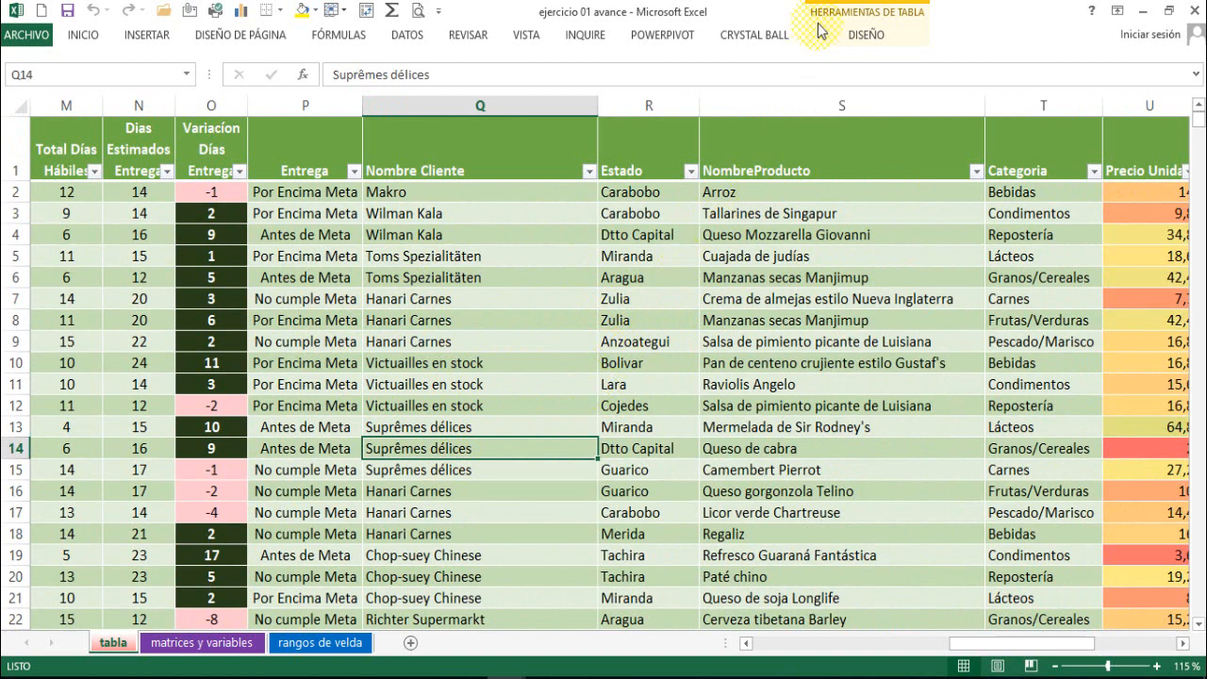
# Check the table's name and its design options.
pyautogui.click(892, 17)
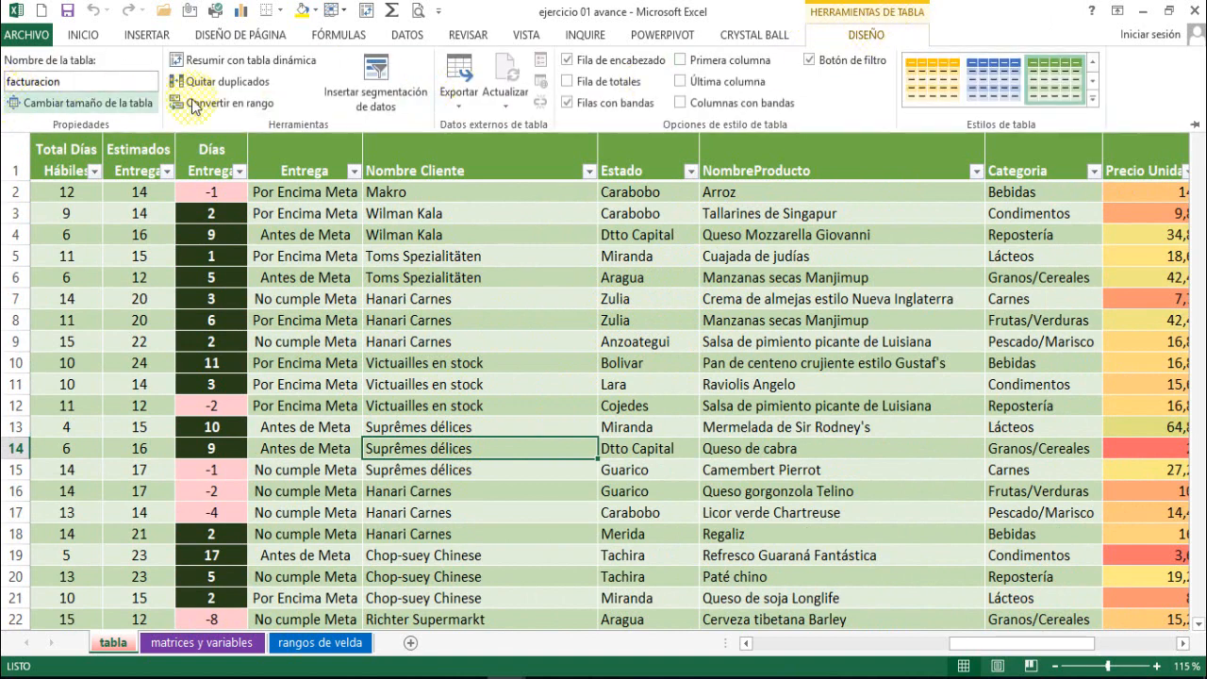
pyautogui.click(574, 323)
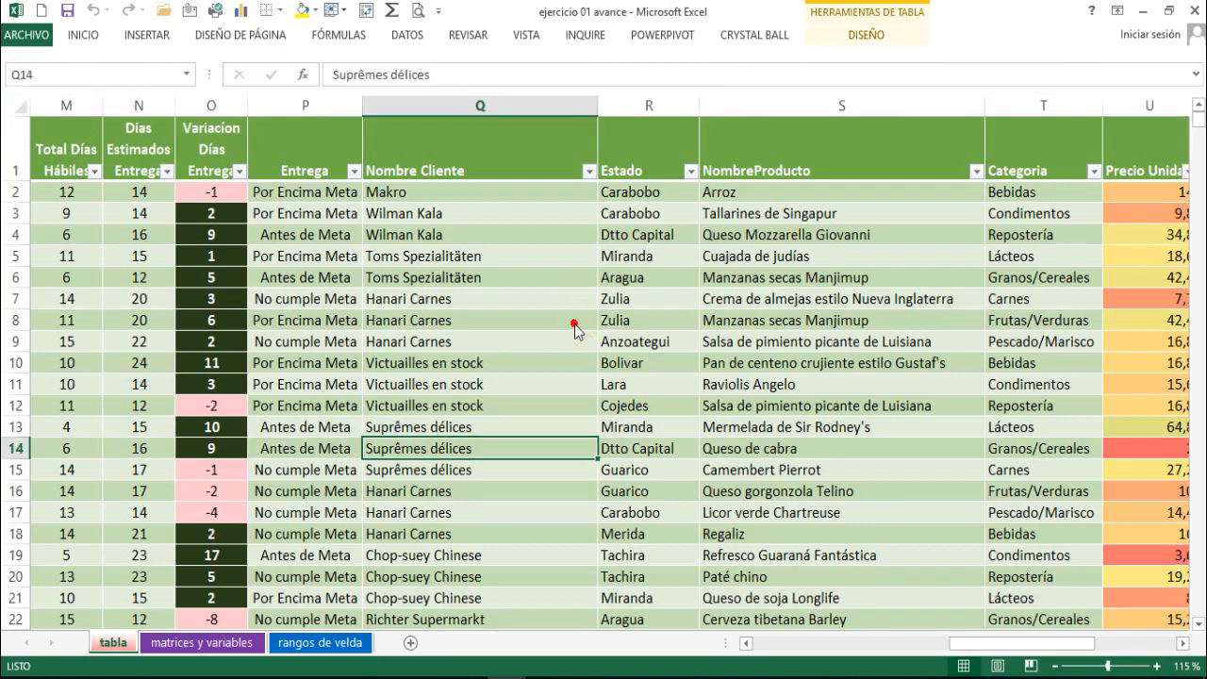
pyautogui.click(574, 323)
# Scan the table's records further down by delivery result, customer and state.
pyautogui.scroll(-6, 574, 324)
pyautogui.scroll(6, 584, 331)
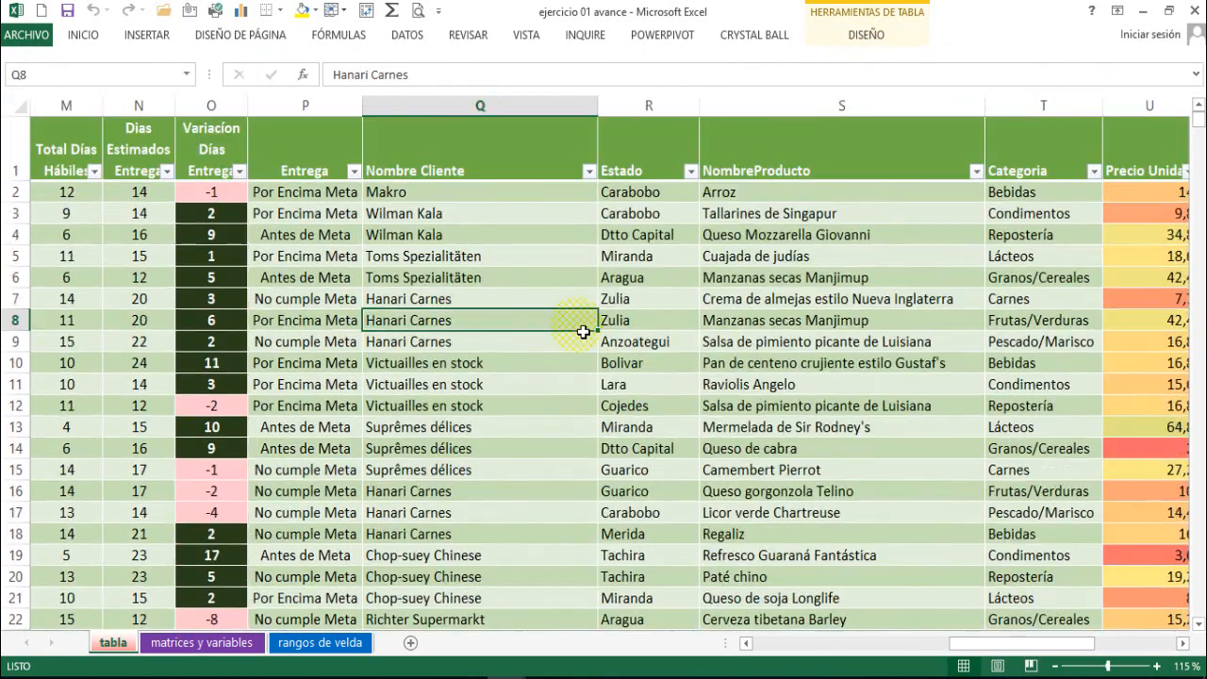
pyautogui.scroll(-4, 584, 331)
pyautogui.scroll(4, 583, 330)
pyautogui.scroll(-6, 646, 391)
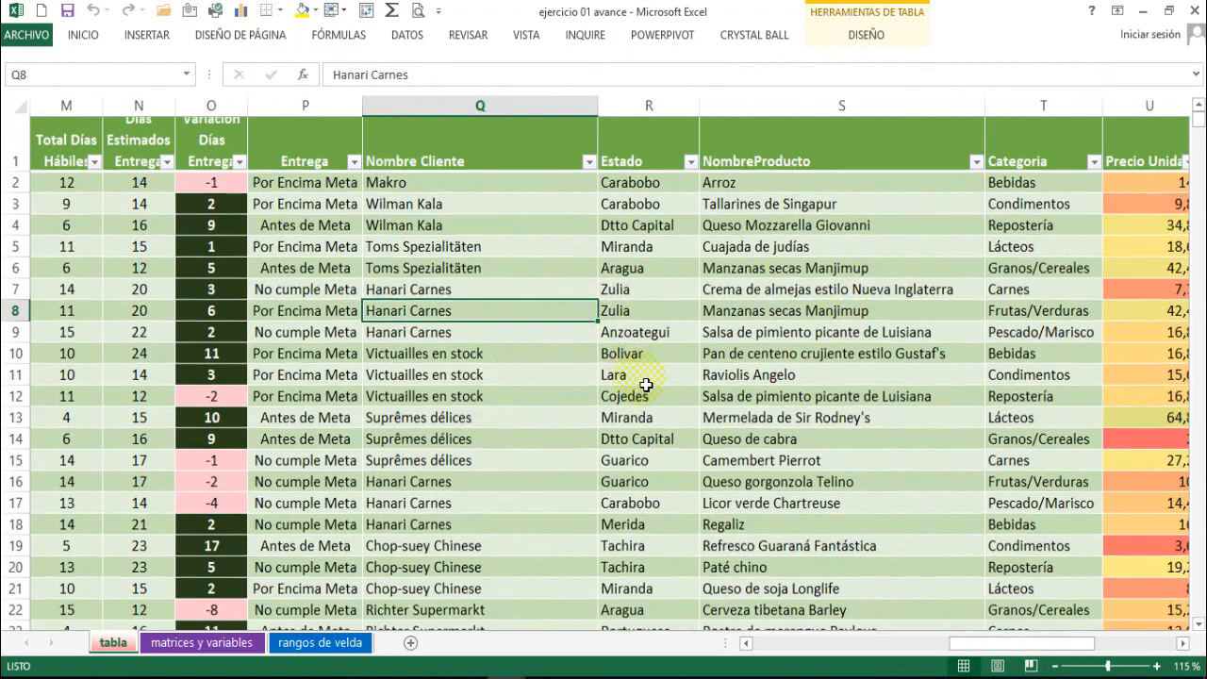
pyautogui.scroll(6, 646, 384)
pyautogui.scroll(-7, 646, 384)
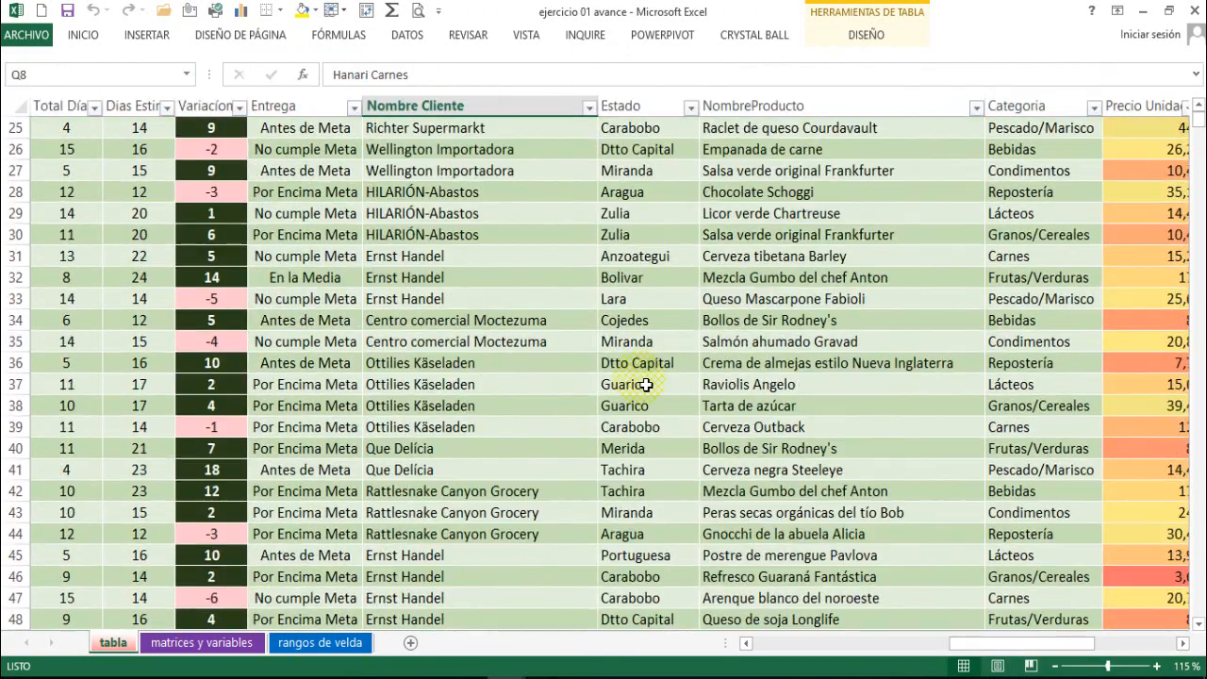
pyautogui.scroll(7, 646, 386)
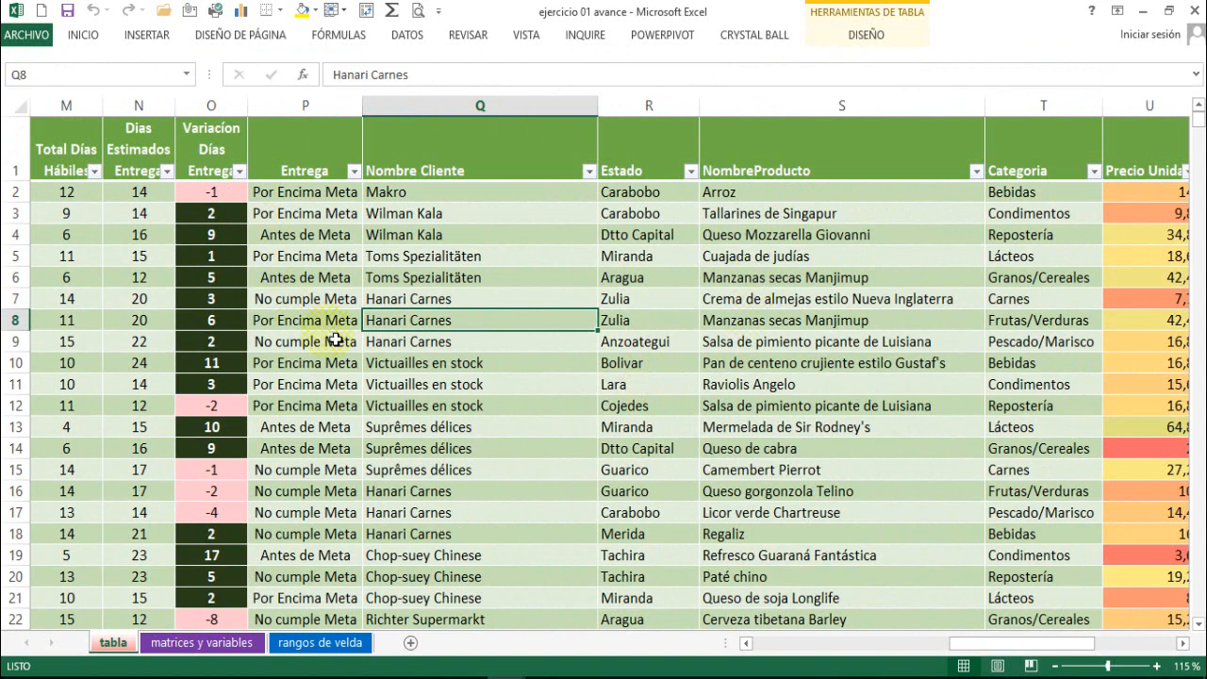
# Insert a pivot table based on the facturacion table, placed on a new worksheet.
pyautogui.press('Down')
pyautogui.press('Down')
pyautogui.press('Down')
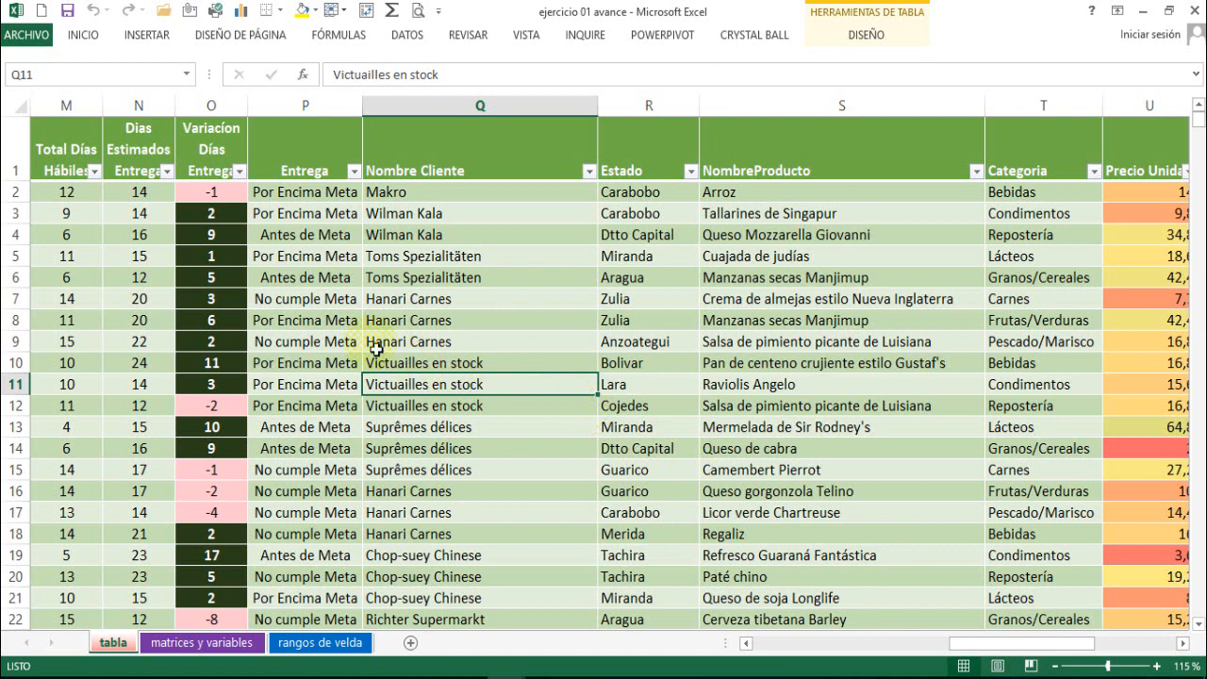
pyautogui.click(148, 35)
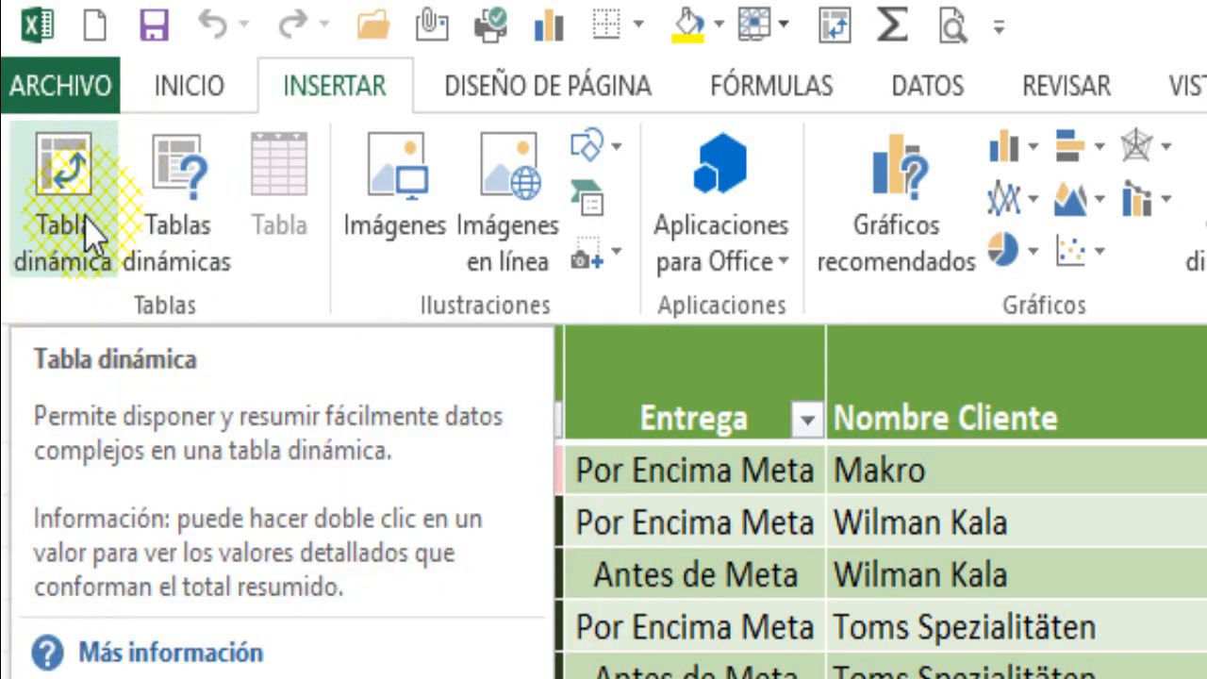
pyautogui.click(89, 236)
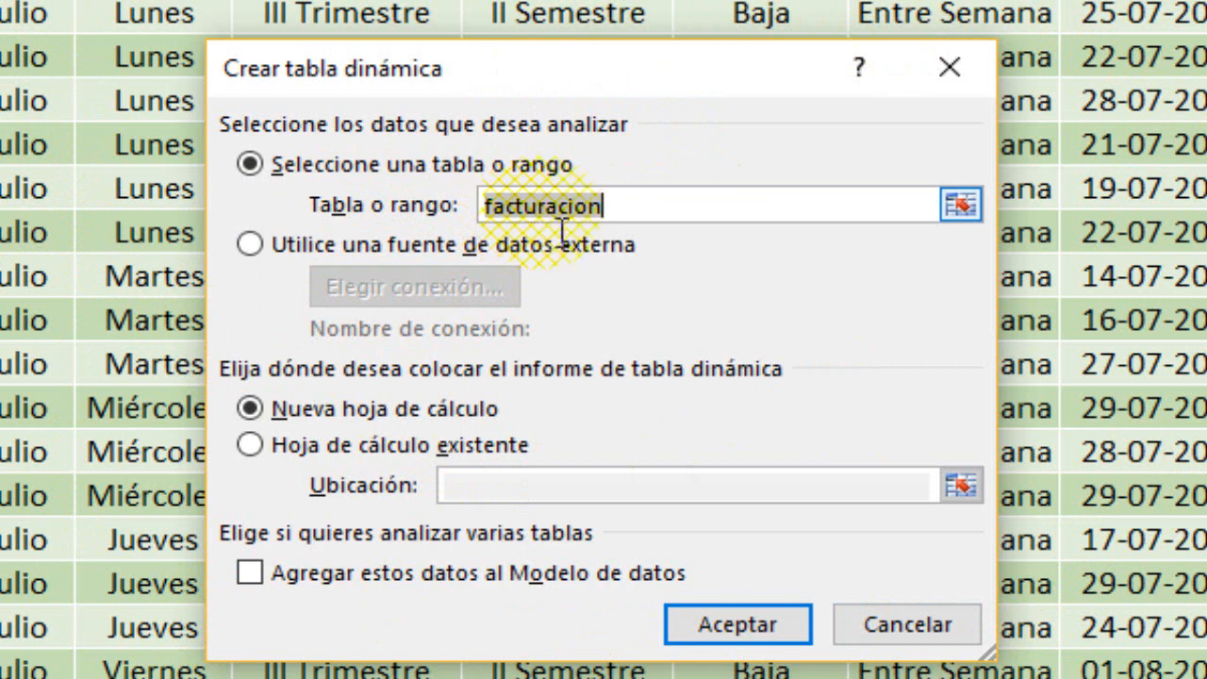
pyautogui.click(628, 225)
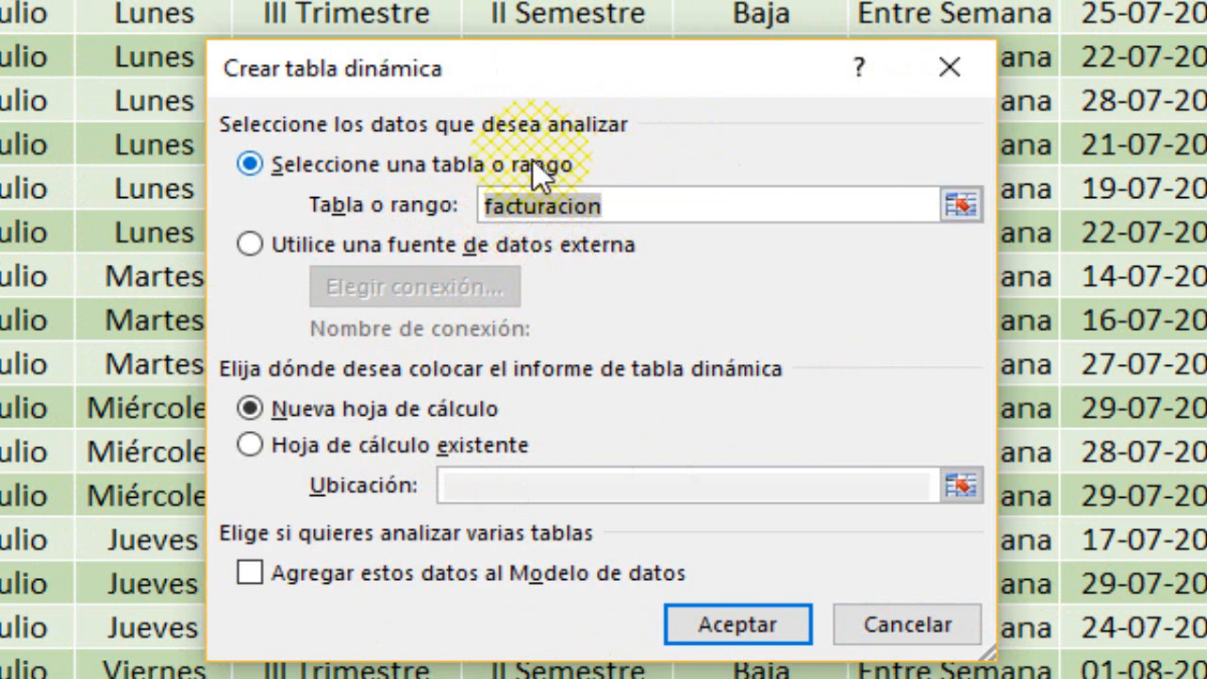
pyautogui.doubleClick(631, 204)
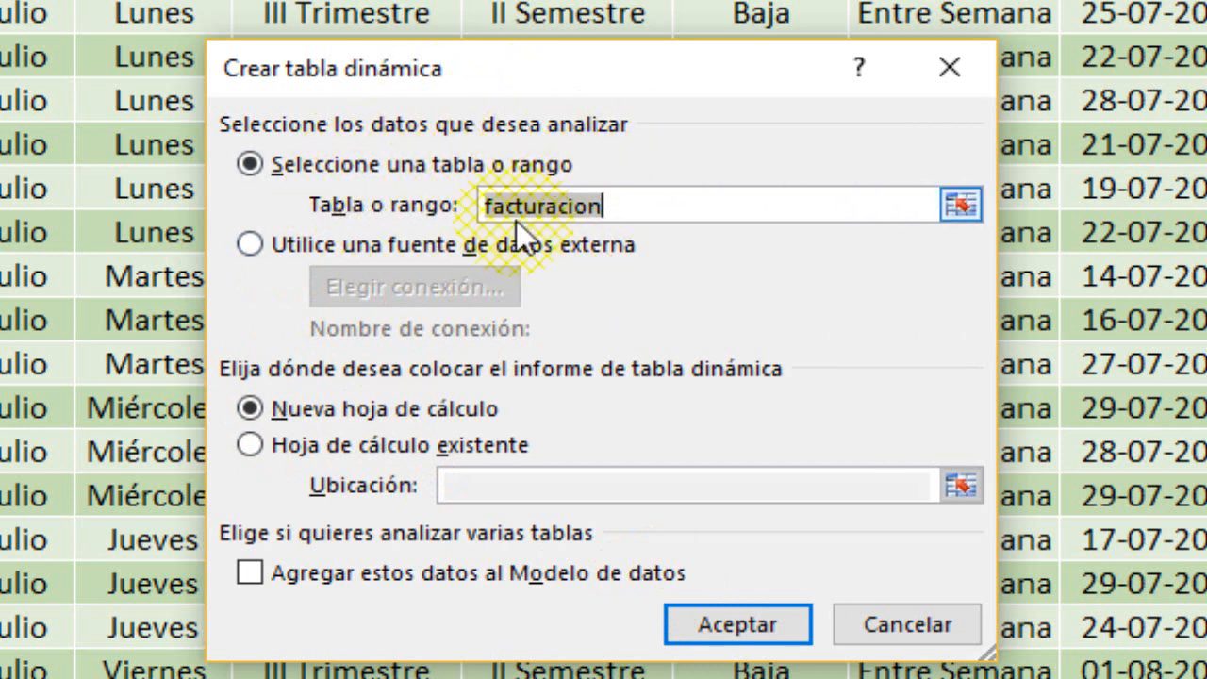
pyautogui.click(699, 623)
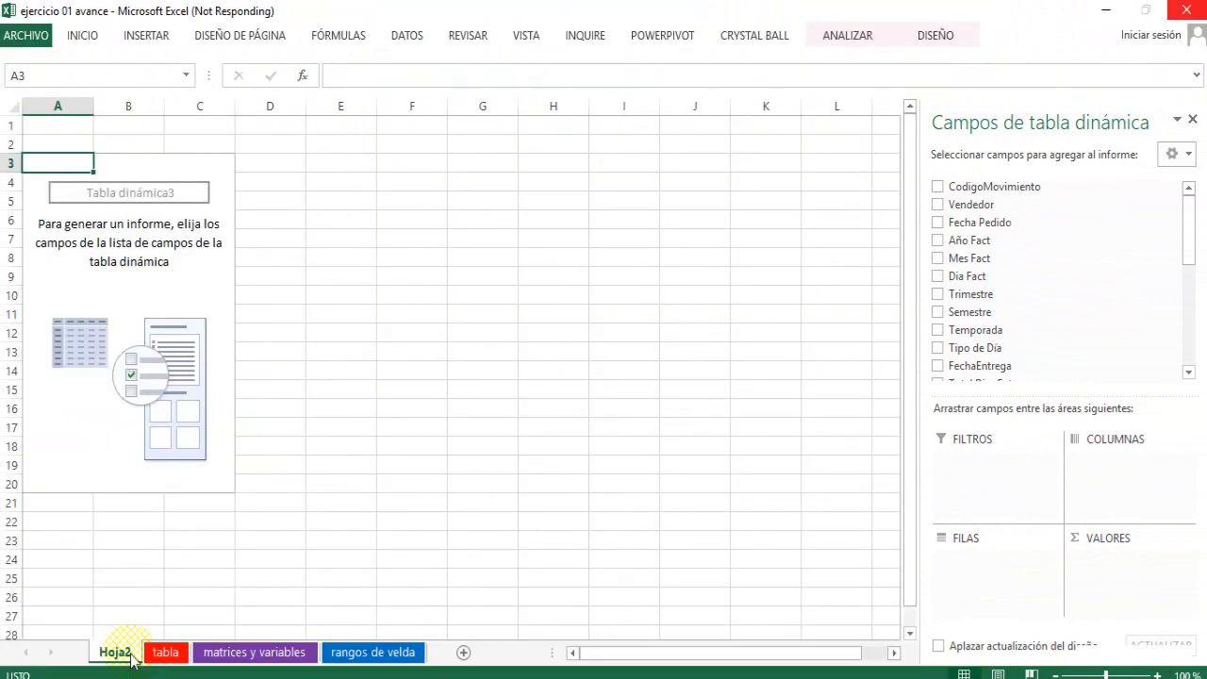
# Rename the new pivot table sheet as "tabla dinamicas I dimension".
pyautogui.doubleClick(129, 655)
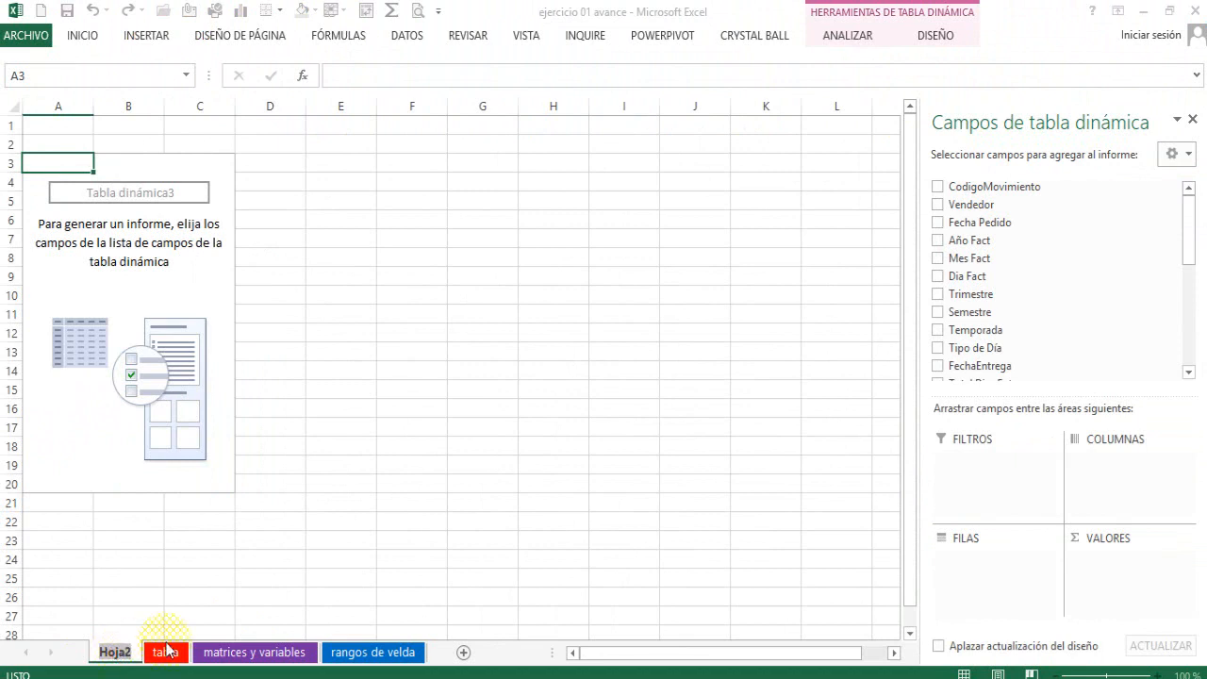
pyautogui.write('tabla')
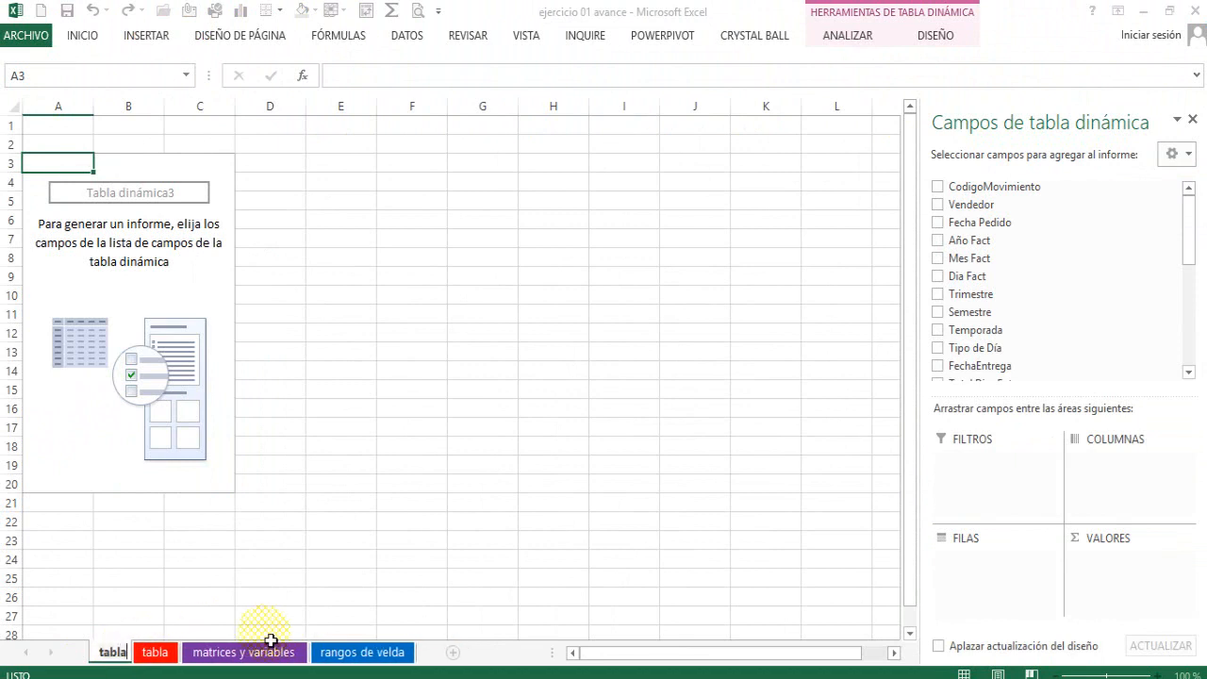
pyautogui.write(' dinamic')
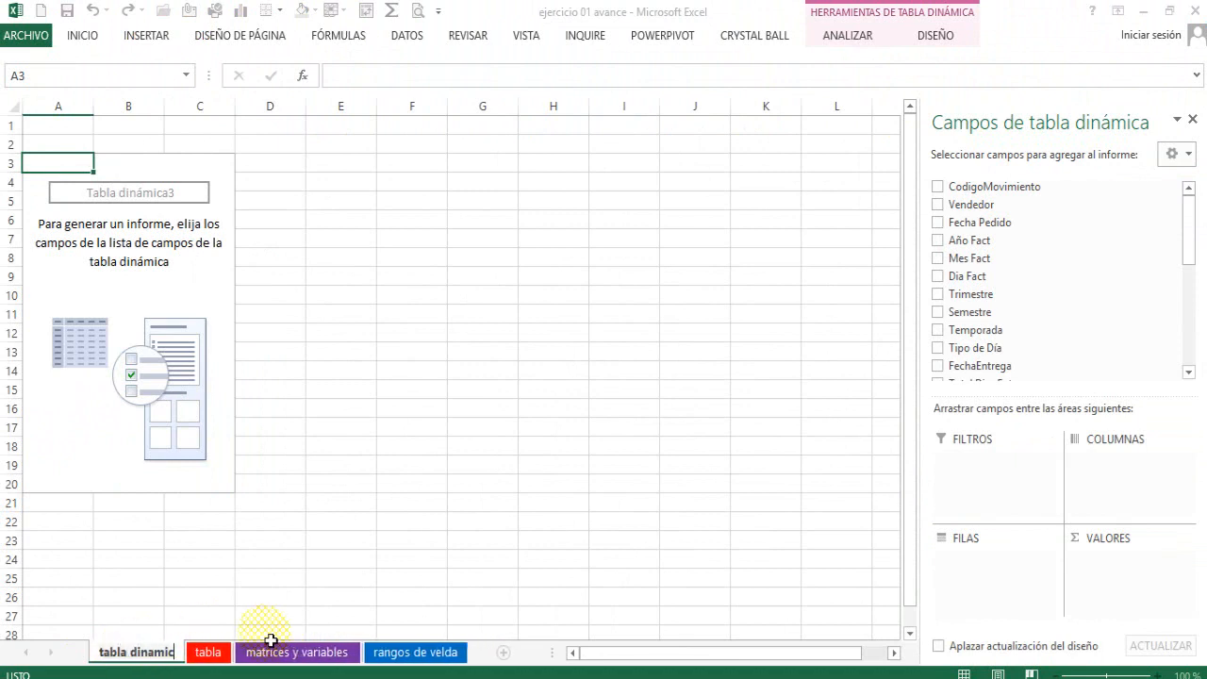
pyautogui.write('as I dimensio')
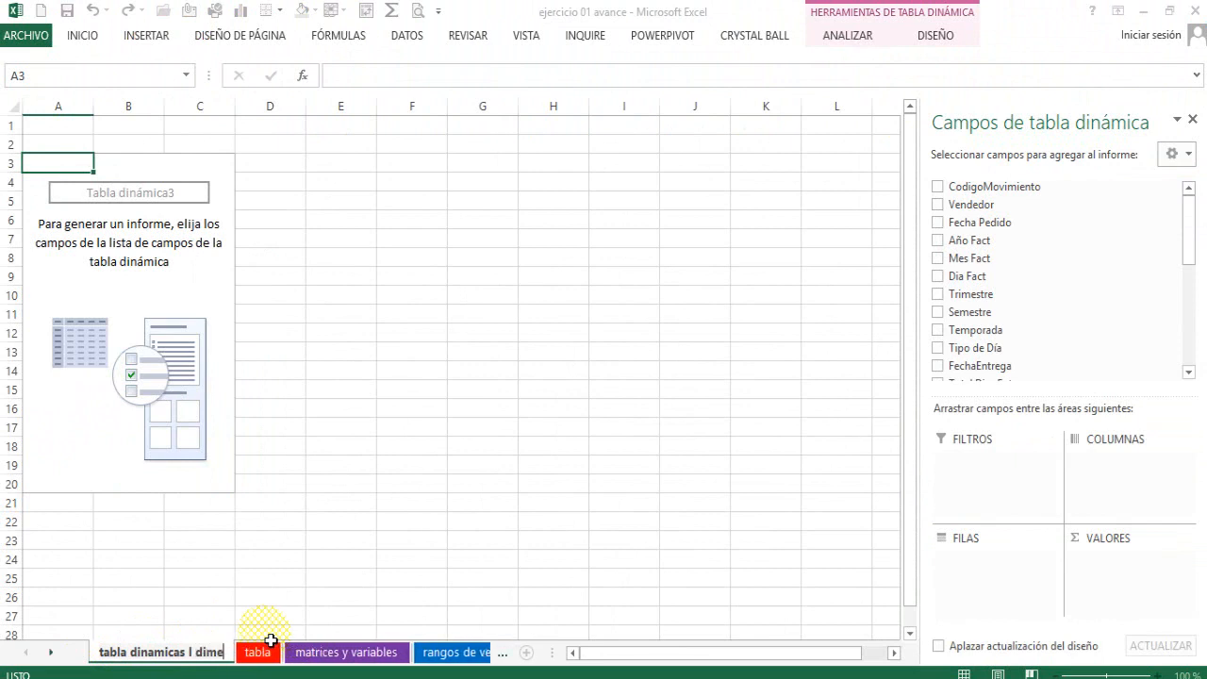
pyautogui.write('n')
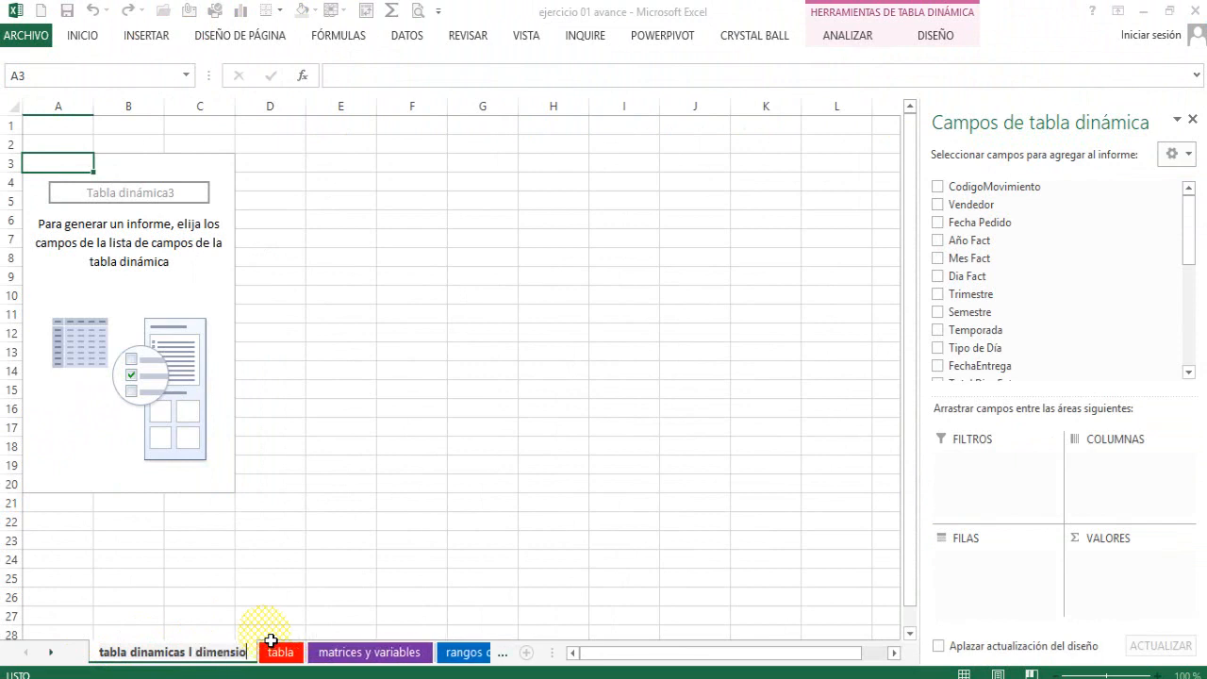
pyautogui.press('Return')
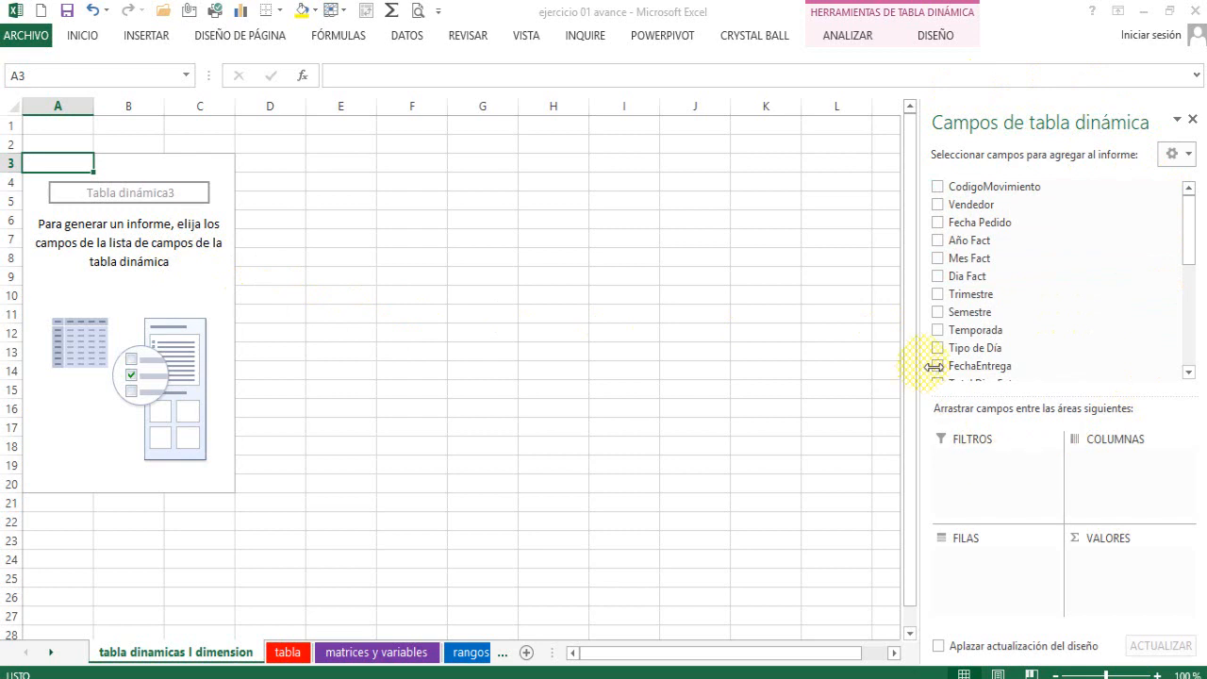
# Narrow the pivot table field pane slightly and look through the list of available source fields.
pyautogui.moveTo(934, 366); pyautogui.dragTo(950, 363)
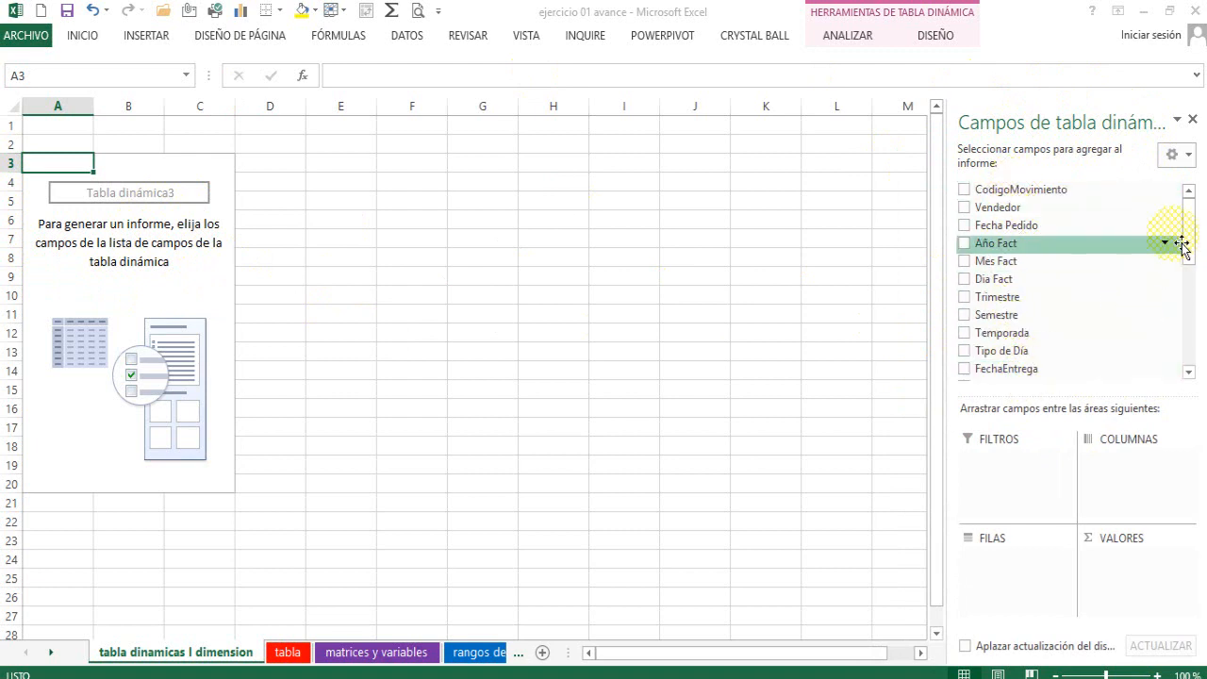
pyautogui.moveTo(1182, 229); pyautogui.dragTo(1187, 202)
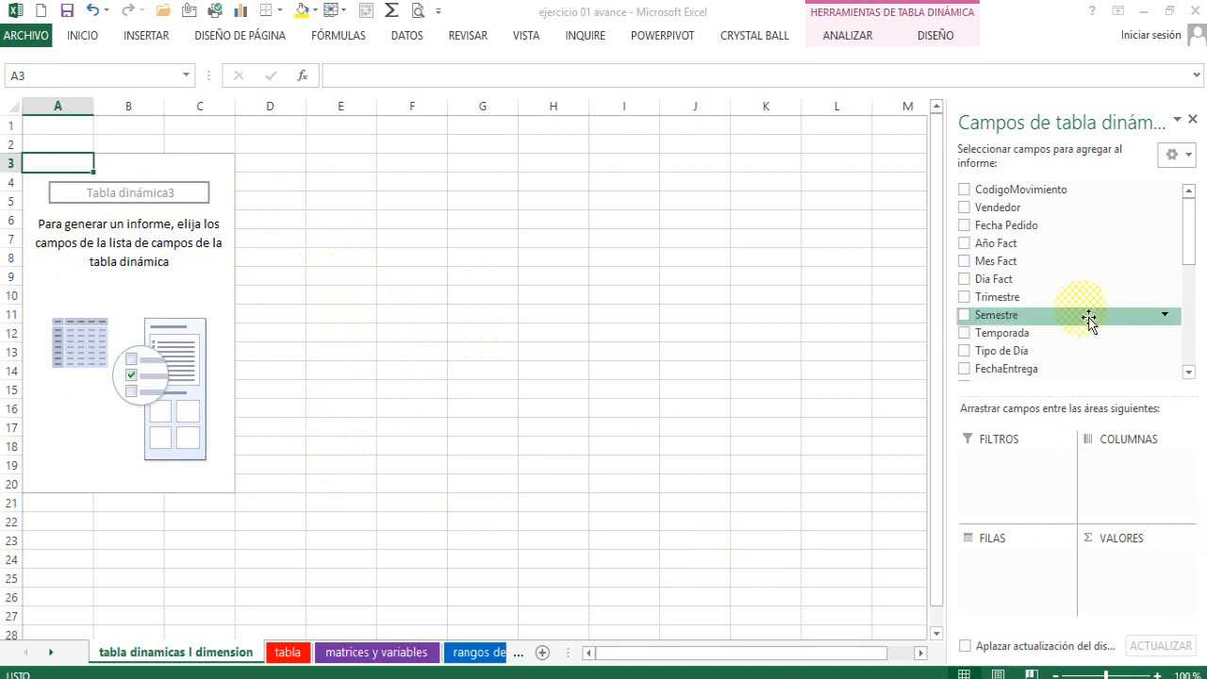
pyautogui.moveTo(1191, 215); pyautogui.dragTo(1188, 296)
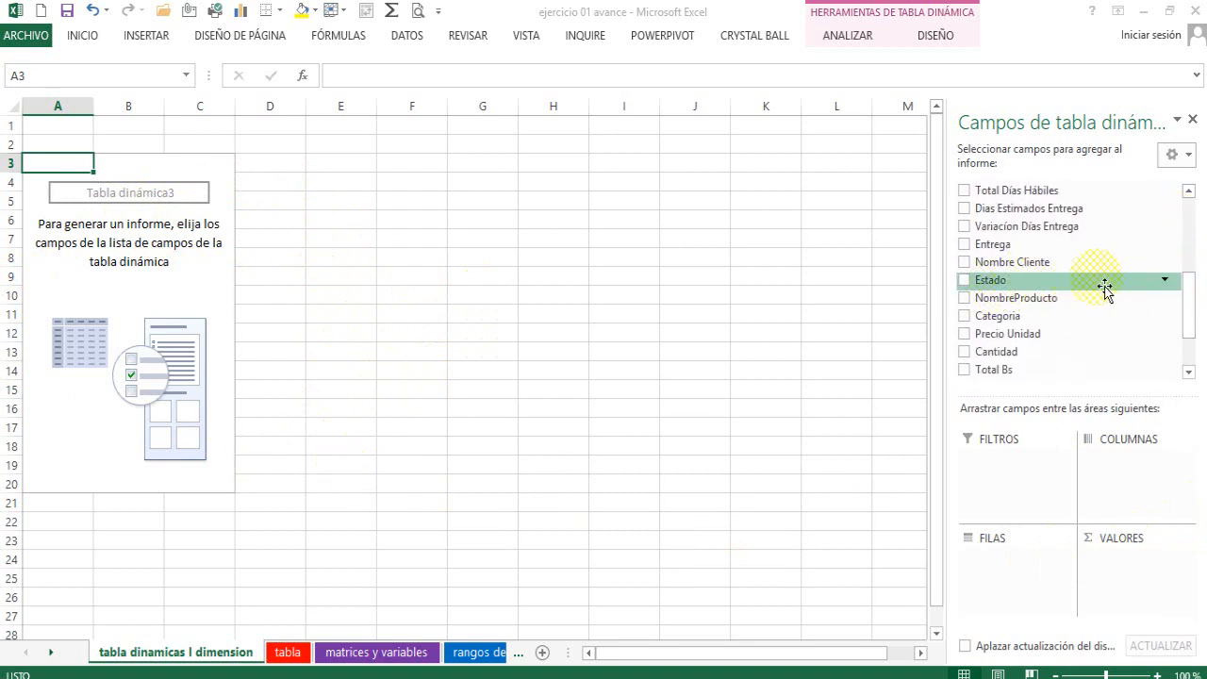
# Place Estado in the pivot table's rows and sum Cantidad in its values area.
pyautogui.moveTo(1015, 295); pyautogui.dragTo(1038, 578)
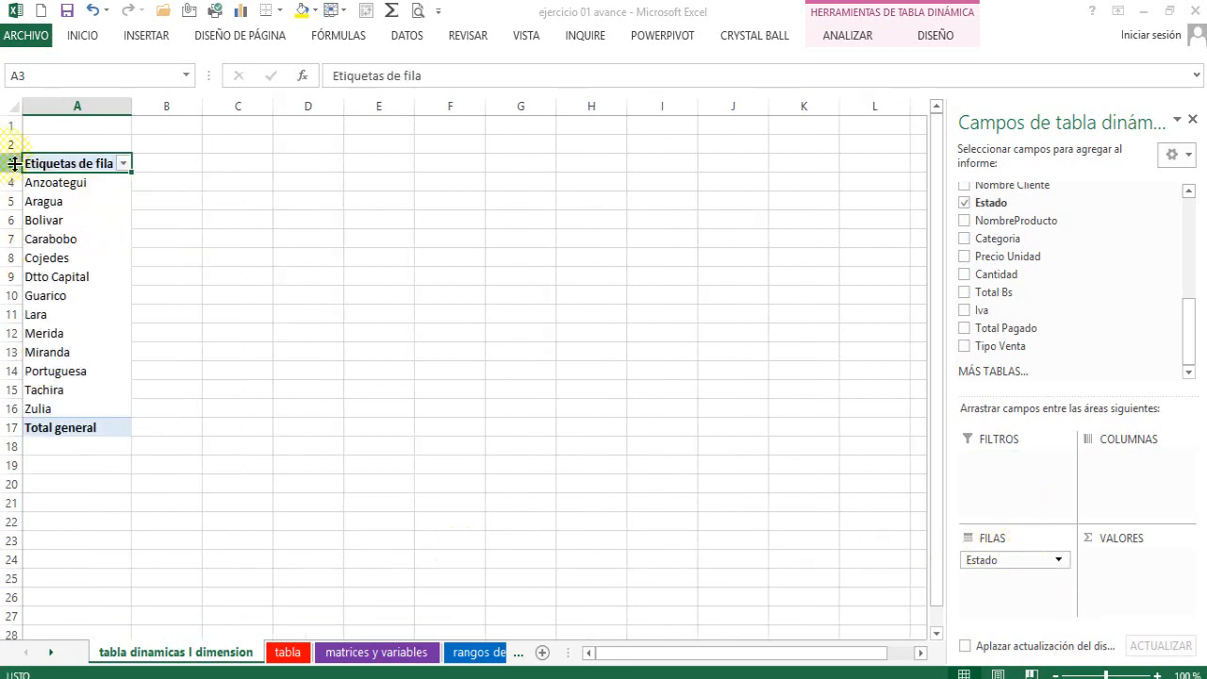
pyautogui.scroll(4, 193, 297)
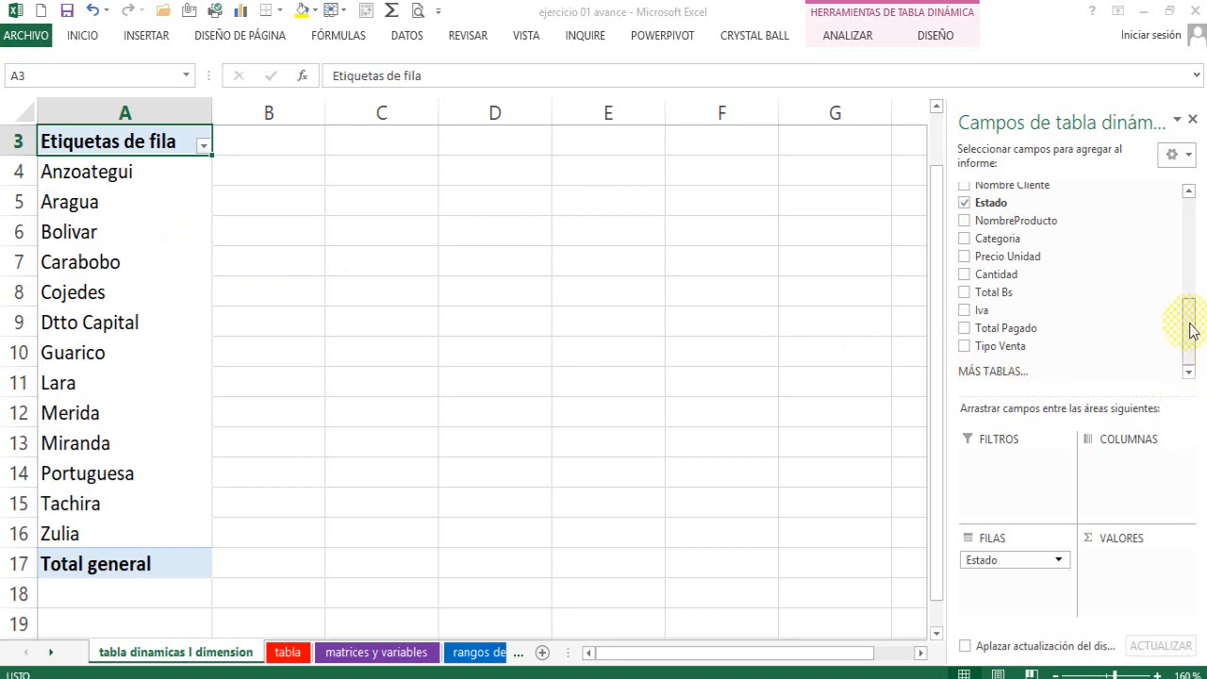
pyautogui.moveTo(1186, 343); pyautogui.dragTo(1187, 315)
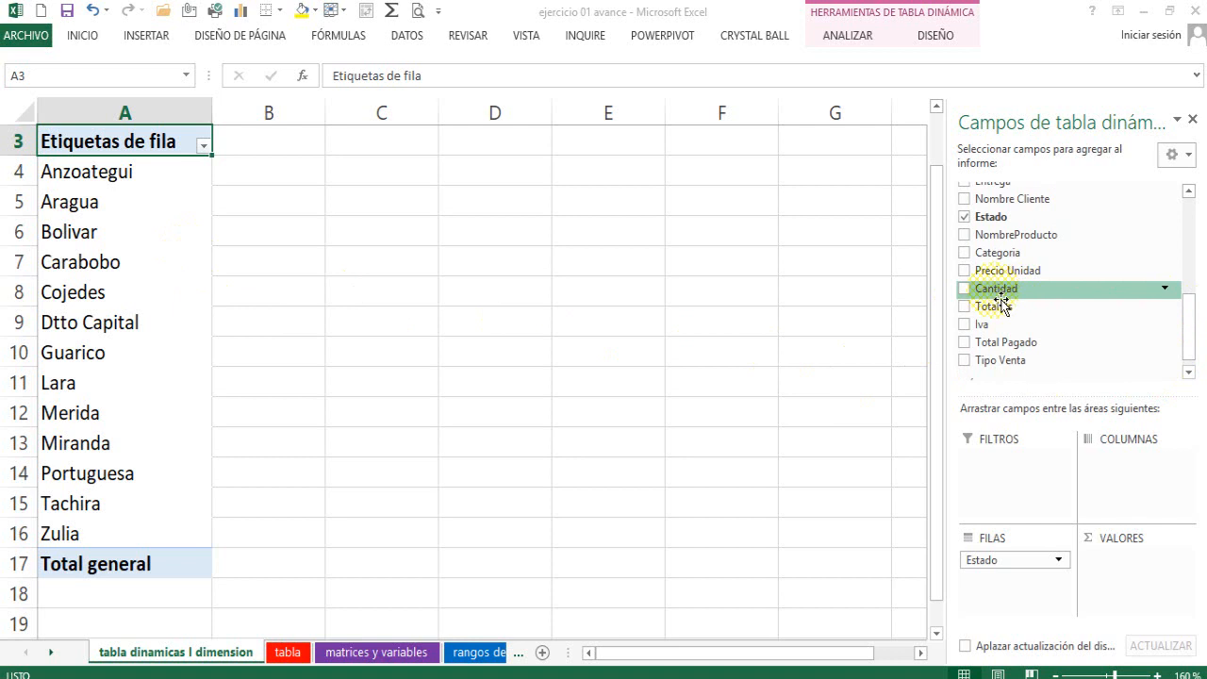
pyautogui.moveTo(1001, 301); pyautogui.dragTo(958, 309)
pyautogui.moveTo(1001, 288); pyautogui.dragTo(1141, 577)
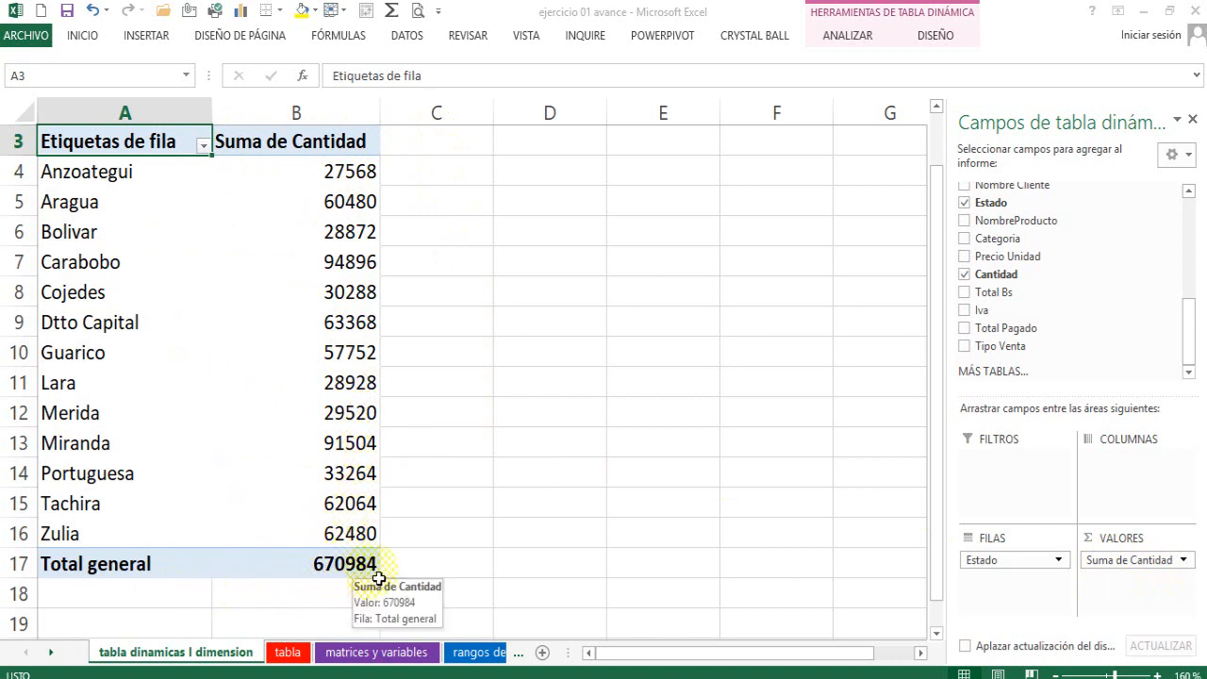
pyautogui.click(278, 476)
pyautogui.click(325, 564)
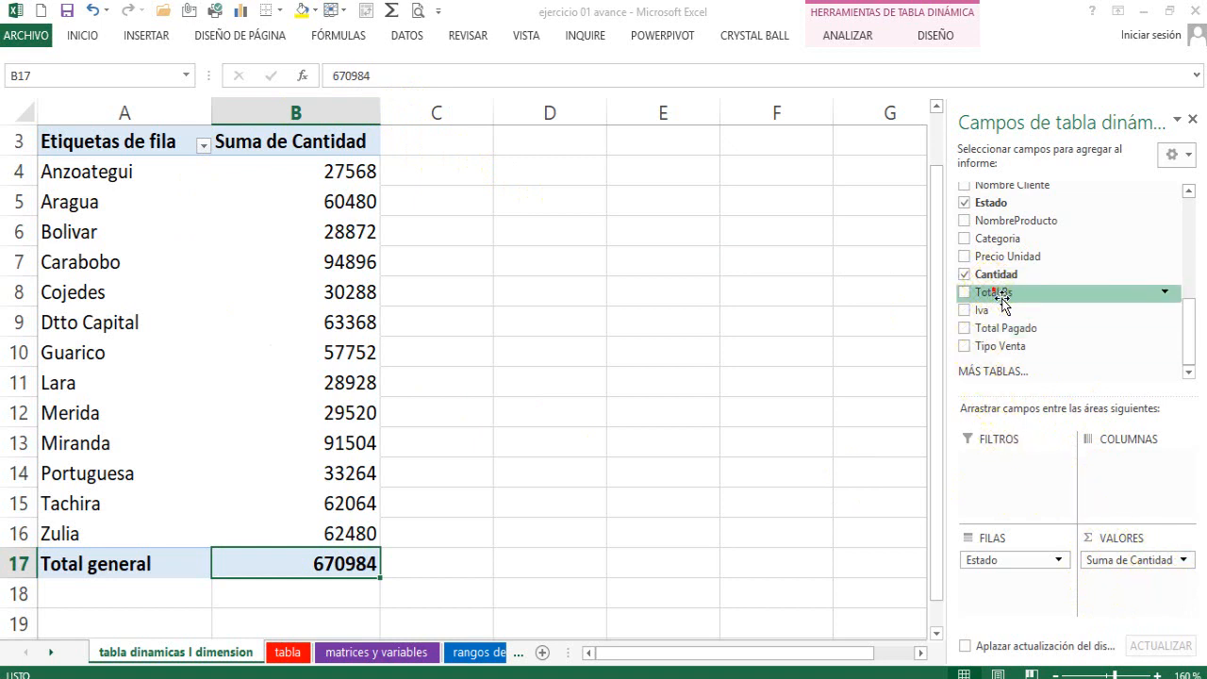
# Add Total Bs, Iva and Total Pagado to the pivot table as further summed value fields.
pyautogui.moveTo(1009, 297); pyautogui.dragTo(1138, 588)
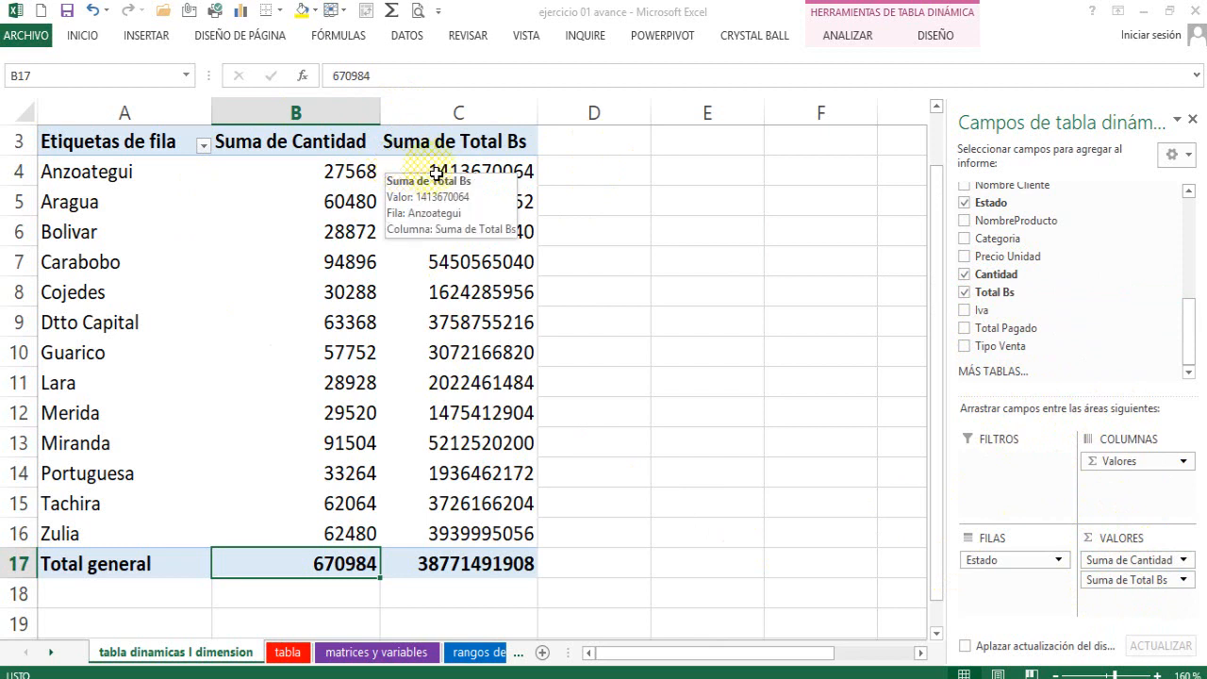
pyautogui.moveTo(504, 184)
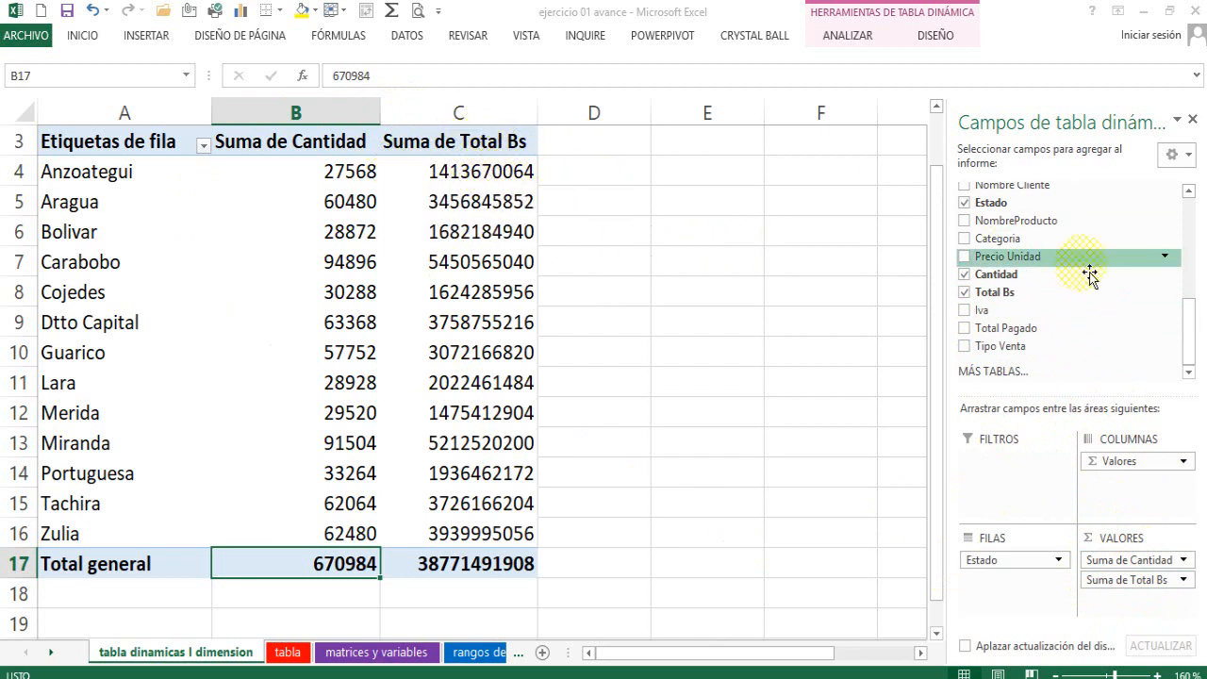
pyautogui.moveTo(1006, 316)
pyautogui.mouseDown()
pyautogui.moveTo(1174, 460)
pyautogui.moveTo(1144, 601)
pyautogui.mouseUp()
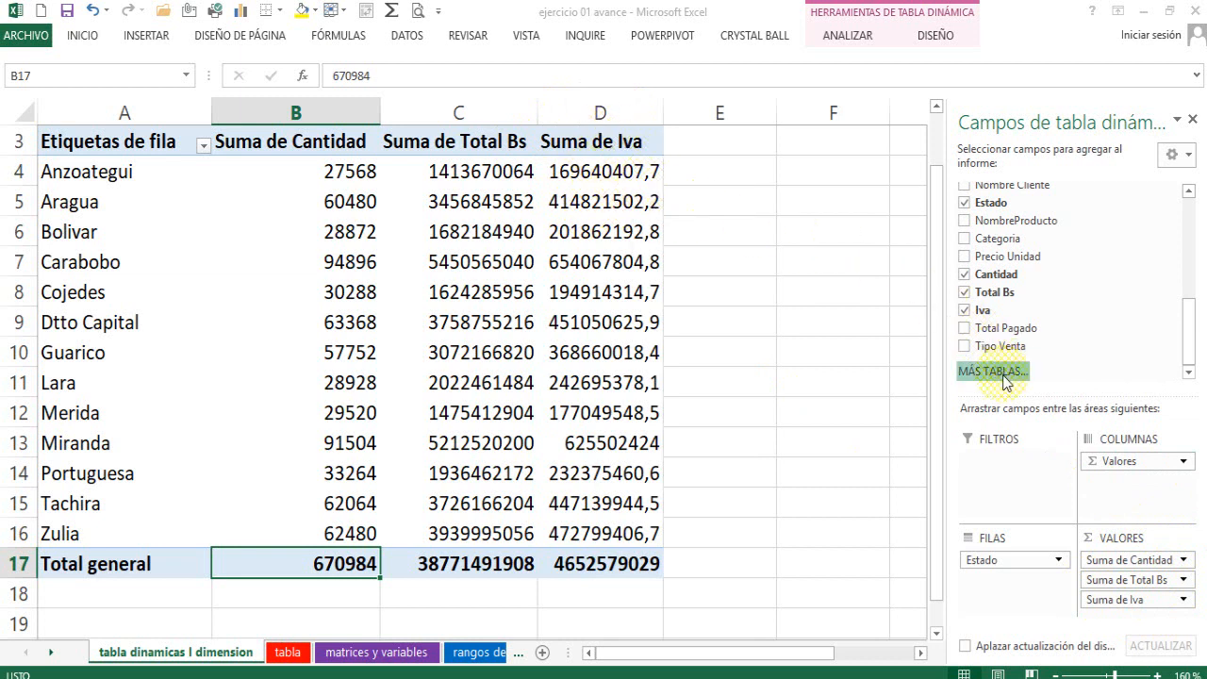
pyautogui.moveTo(1001, 330); pyautogui.dragTo(1163, 617)
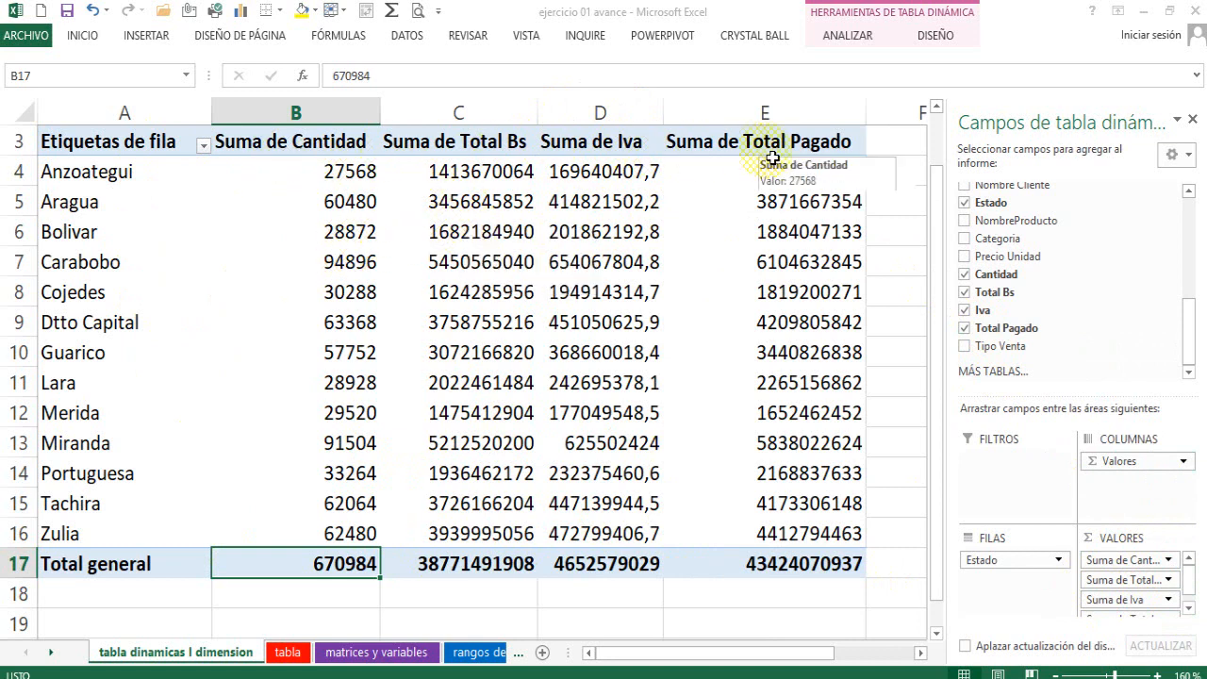
# Rename the Suma de Cantidad header as "Unidades" and the Suma de Total Bs header as "Total Bs.".
pyautogui.click(347, 144)
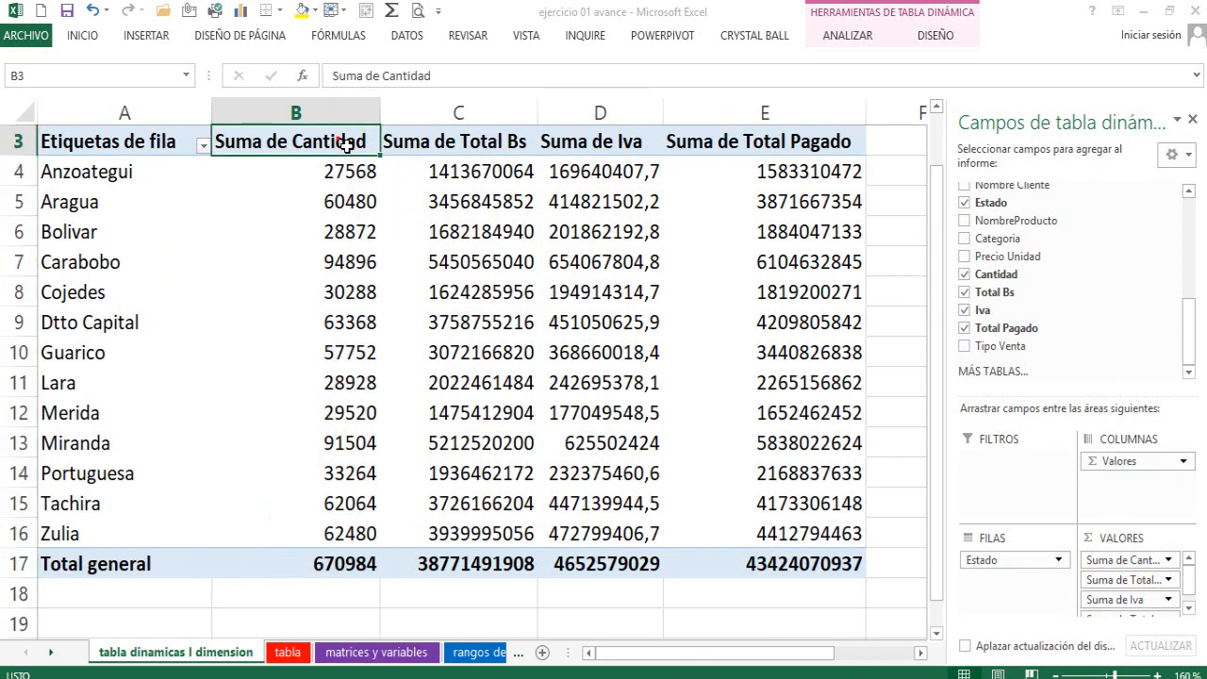
pyautogui.write('Unidades')
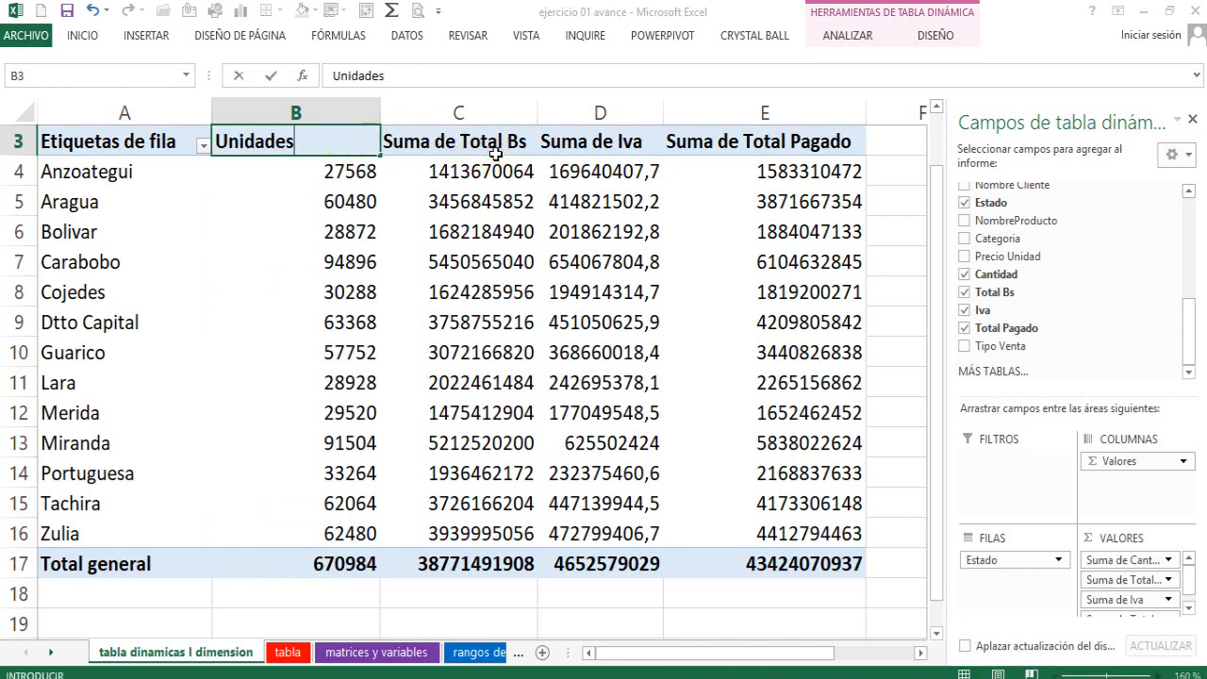
pyautogui.click(494, 153)
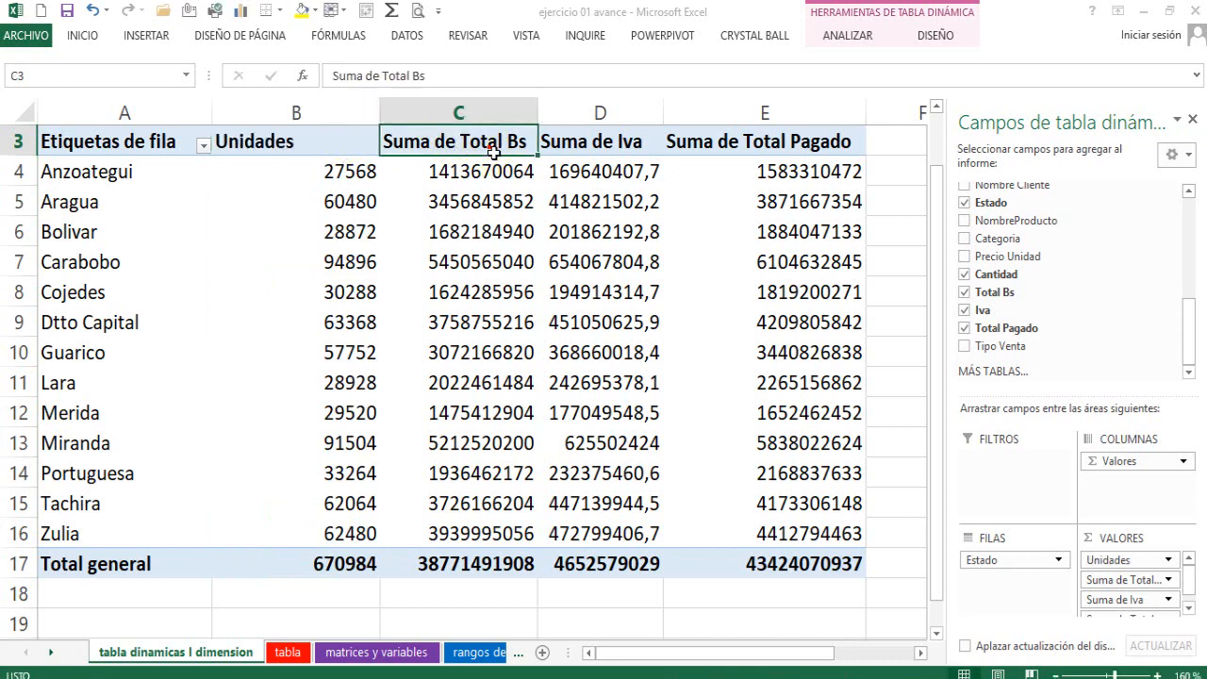
pyautogui.write('T')
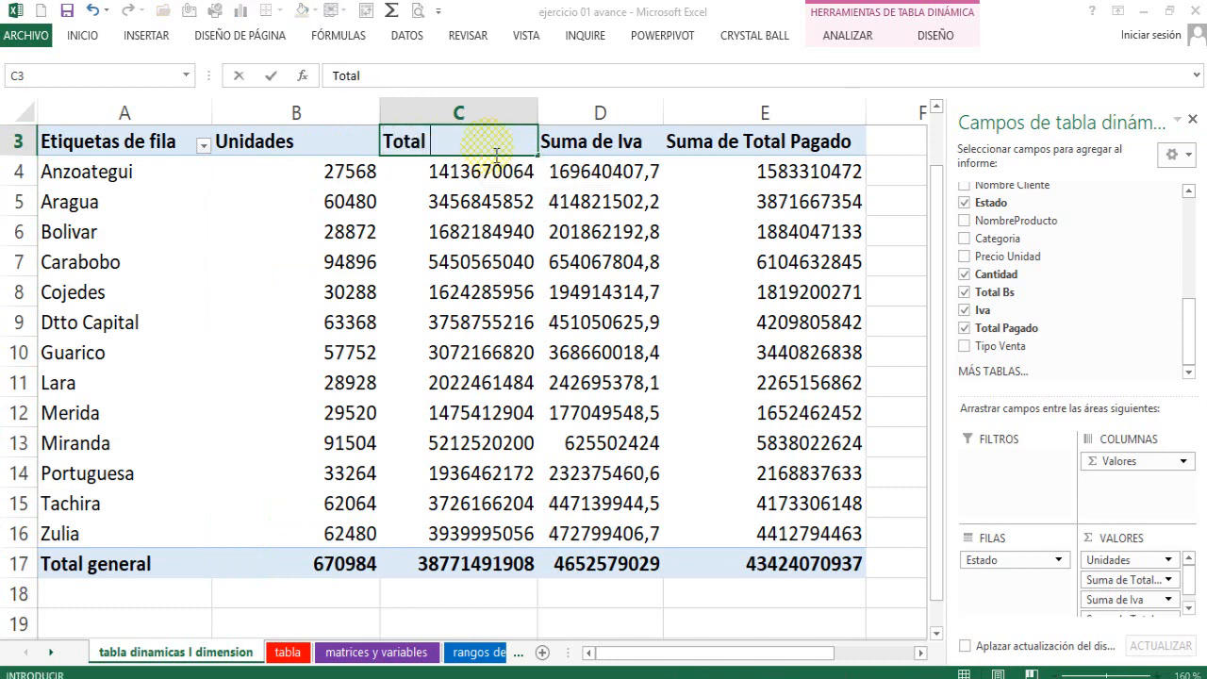
pyautogui.press('Return')
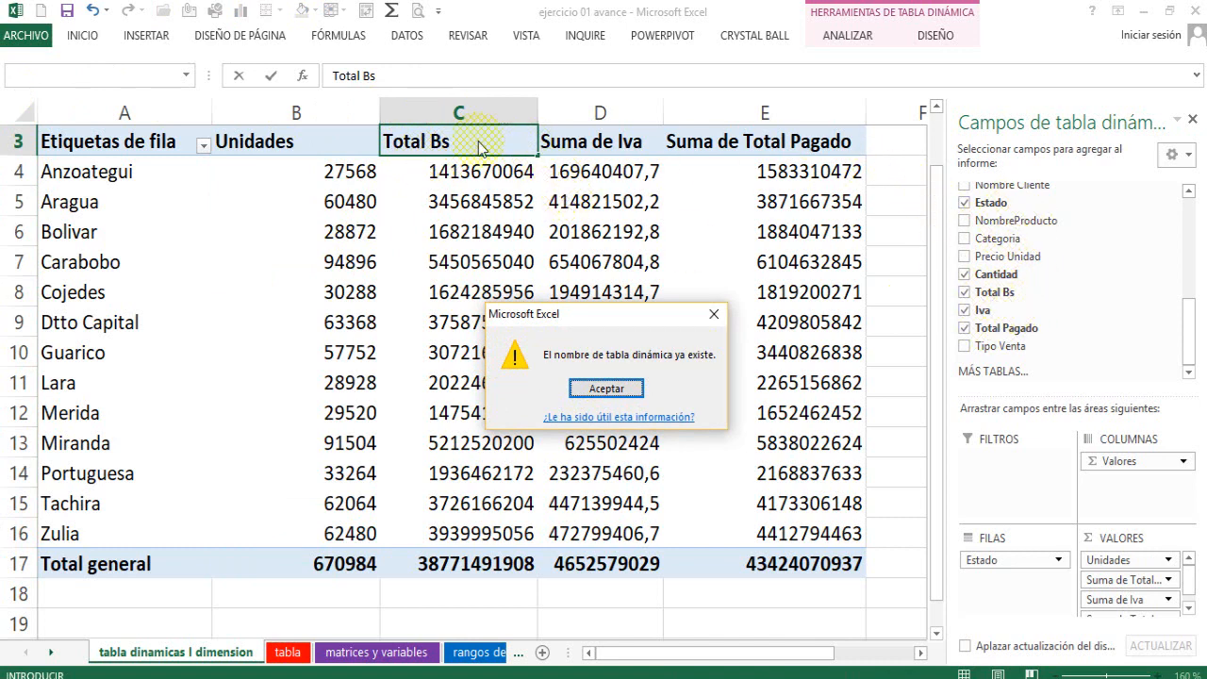
pyautogui.click(604, 388)
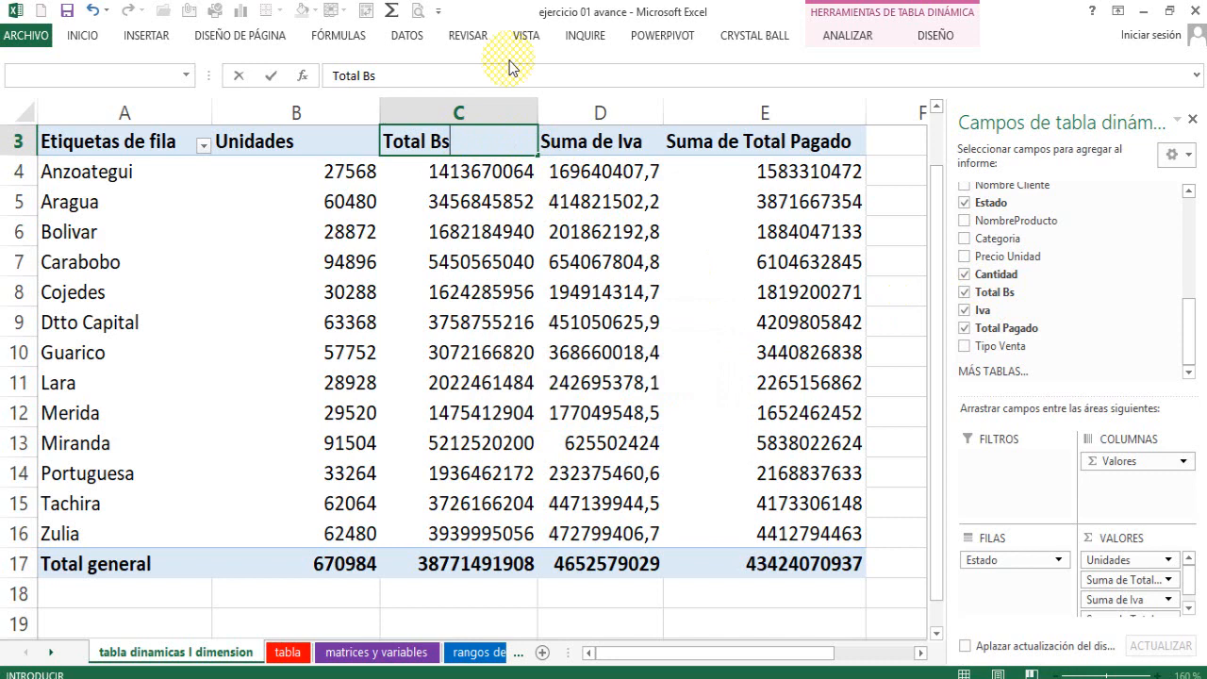
pyautogui.write('.')
pyautogui.press('Return')
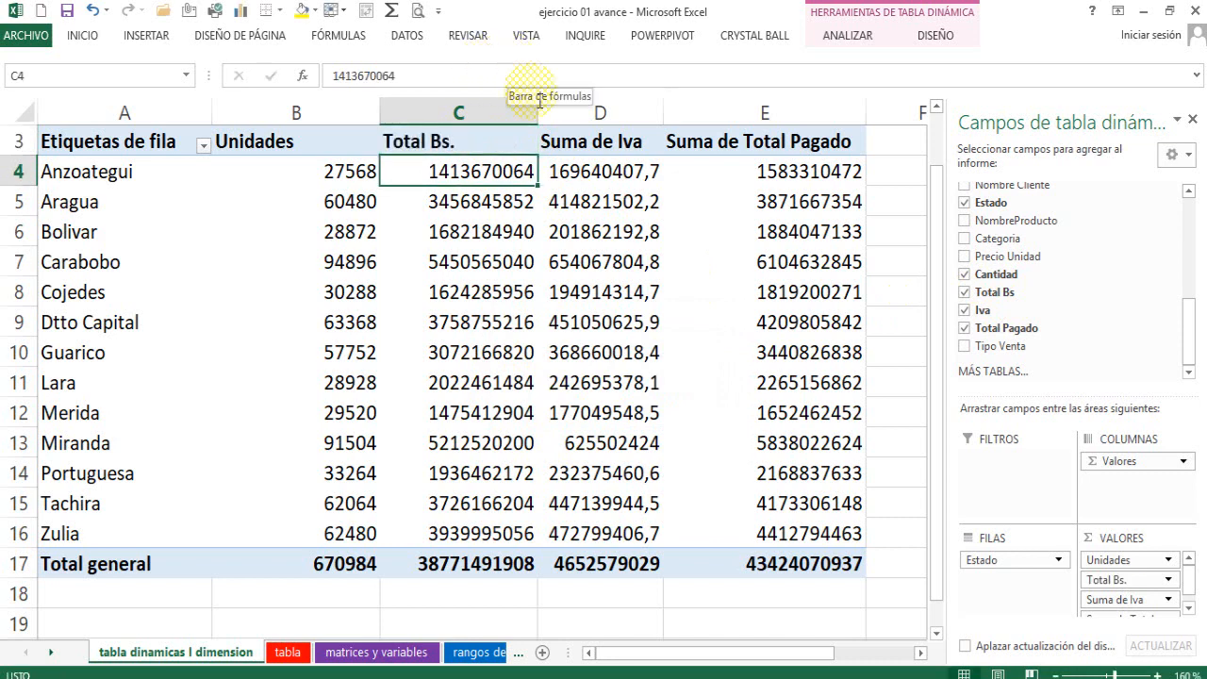
# Rename the Suma de Iva header as "Total Iva" and the Suma de Total Pagado header as "Total Pagado Bs".
pyautogui.click(605, 143)
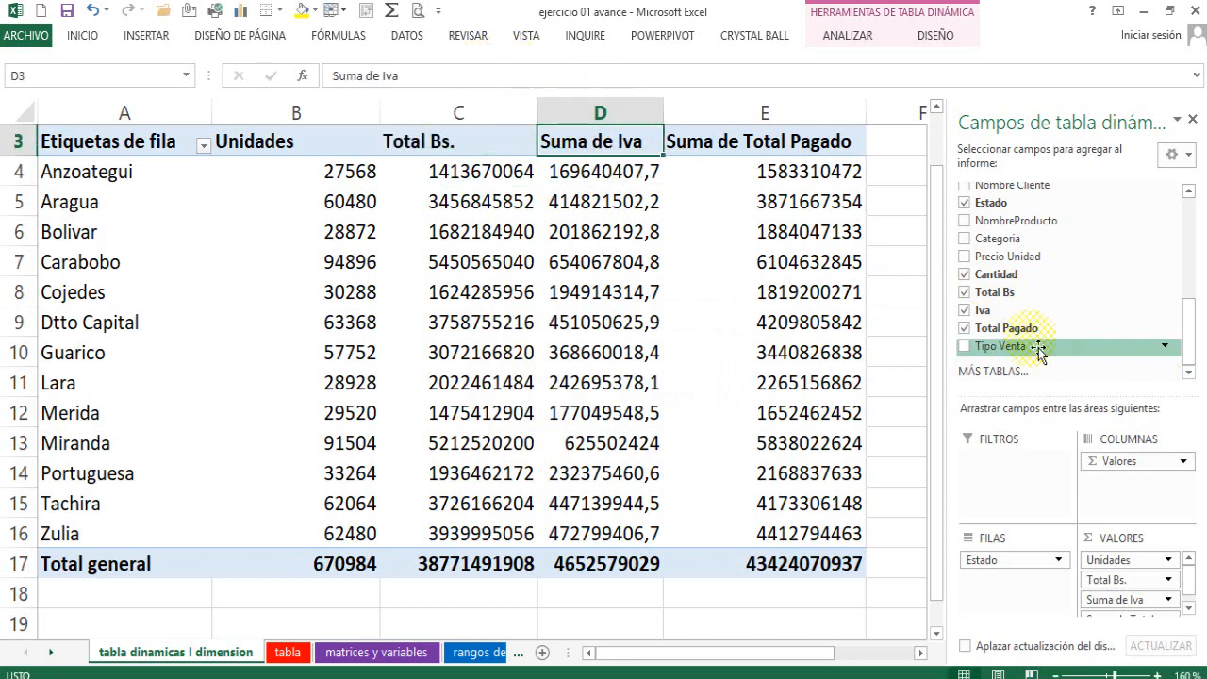
pyautogui.write('T')
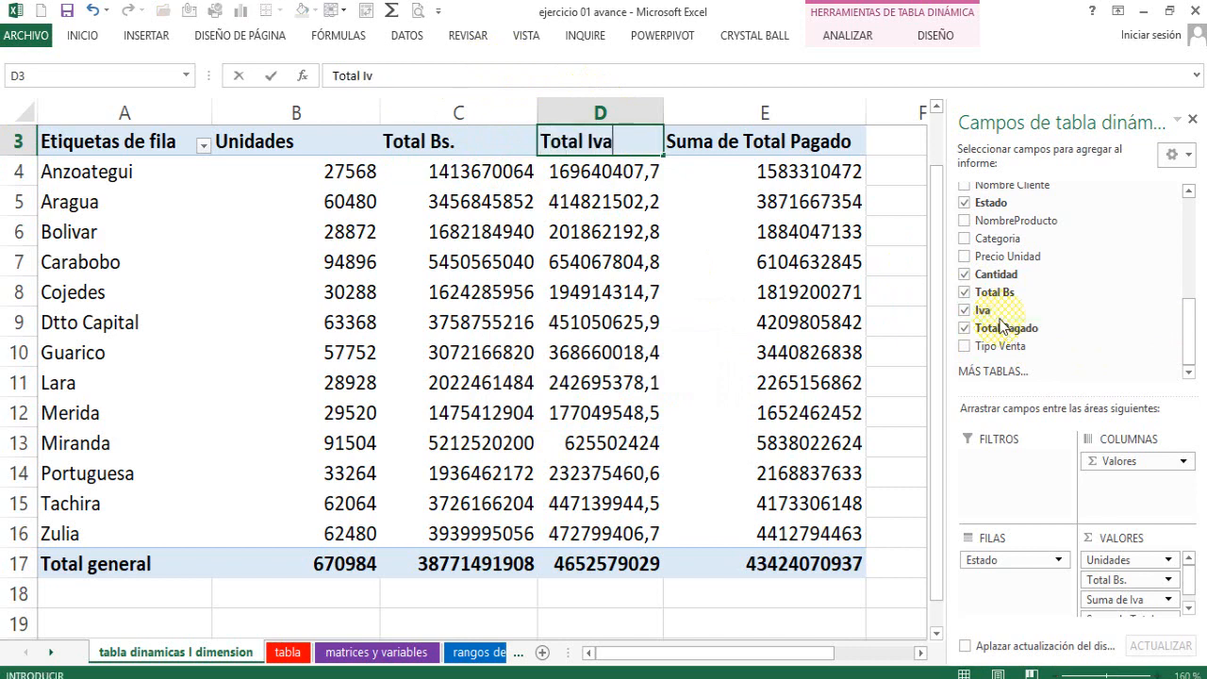
pyautogui.write('otal Iva')
pyautogui.press('Return')
pyautogui.click(794, 145)
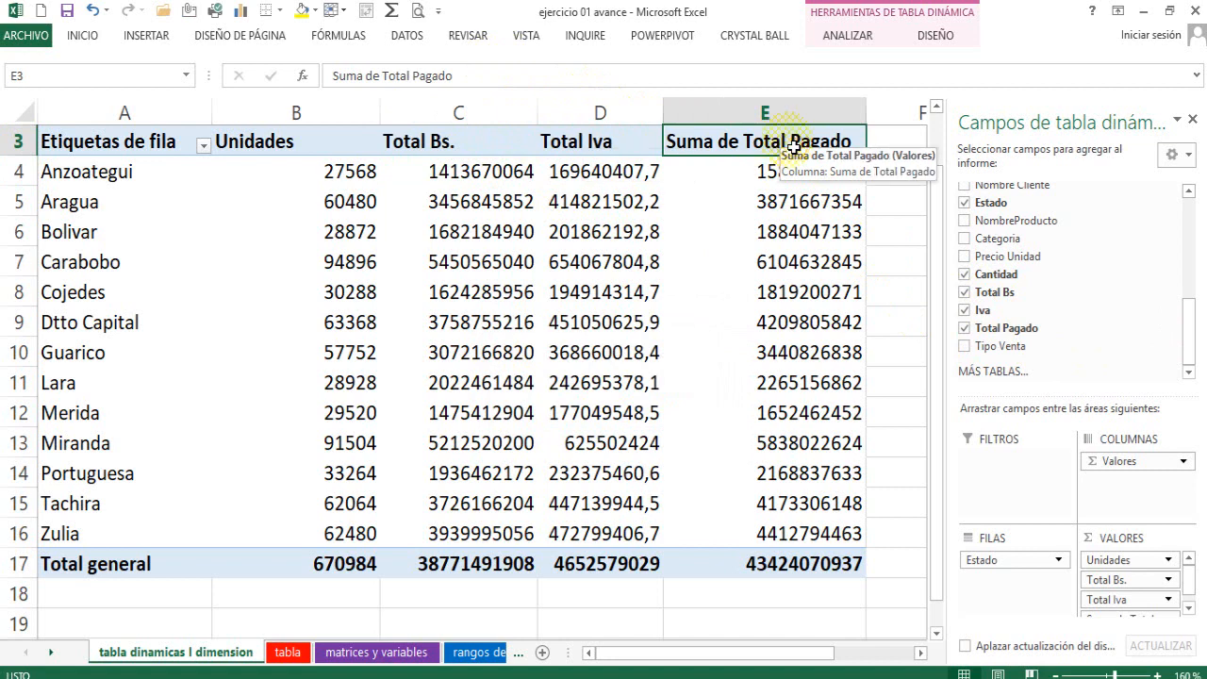
pyautogui.write('To')
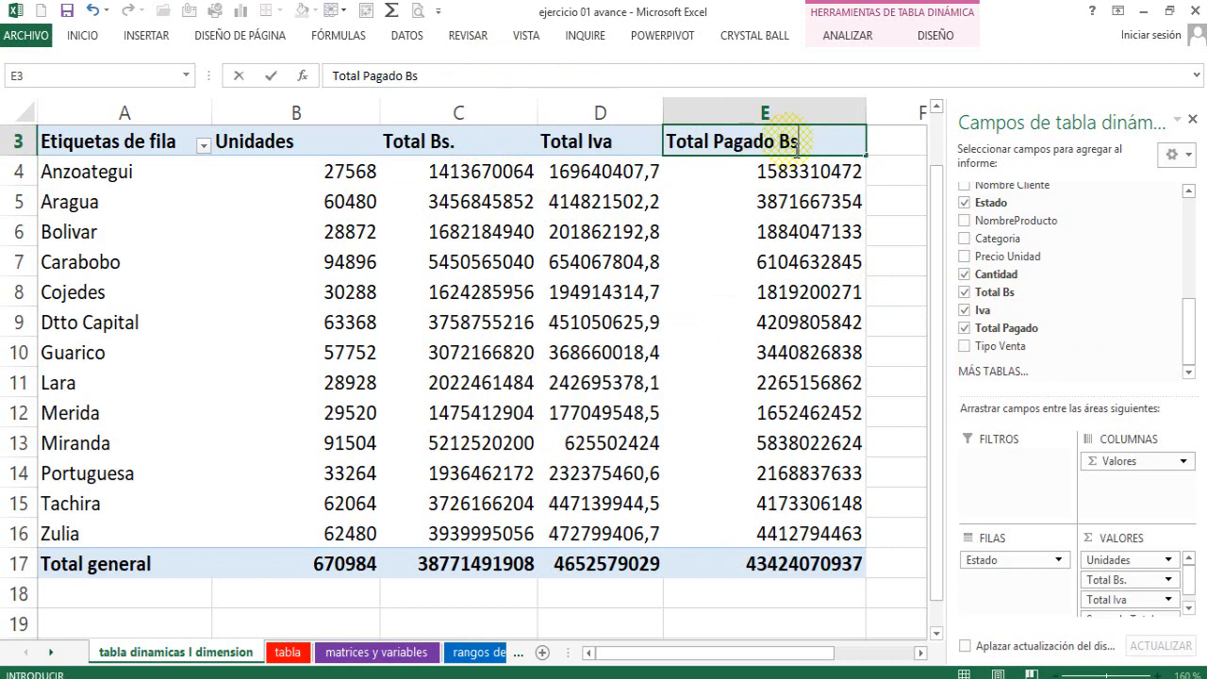
pyautogui.press('Return')
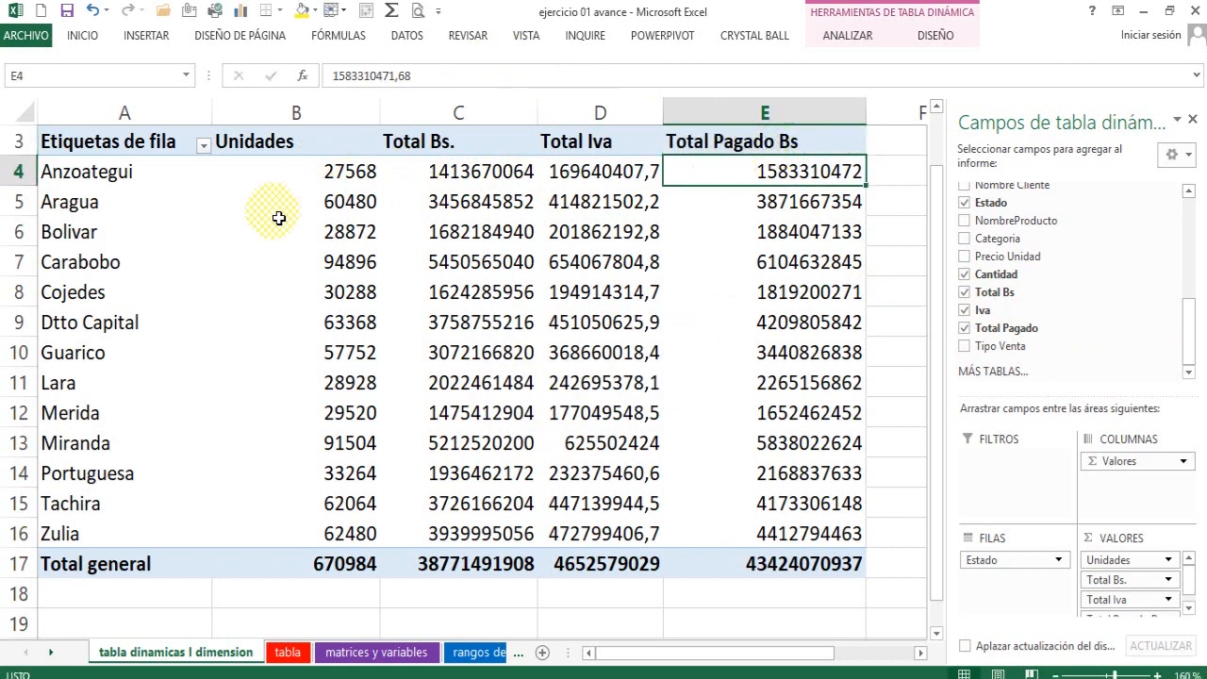
# Autofit the widths of the Unidades, Total Bs. and Total Pagado Bs columns to their contents.
pyautogui.doubleClick(381, 112)
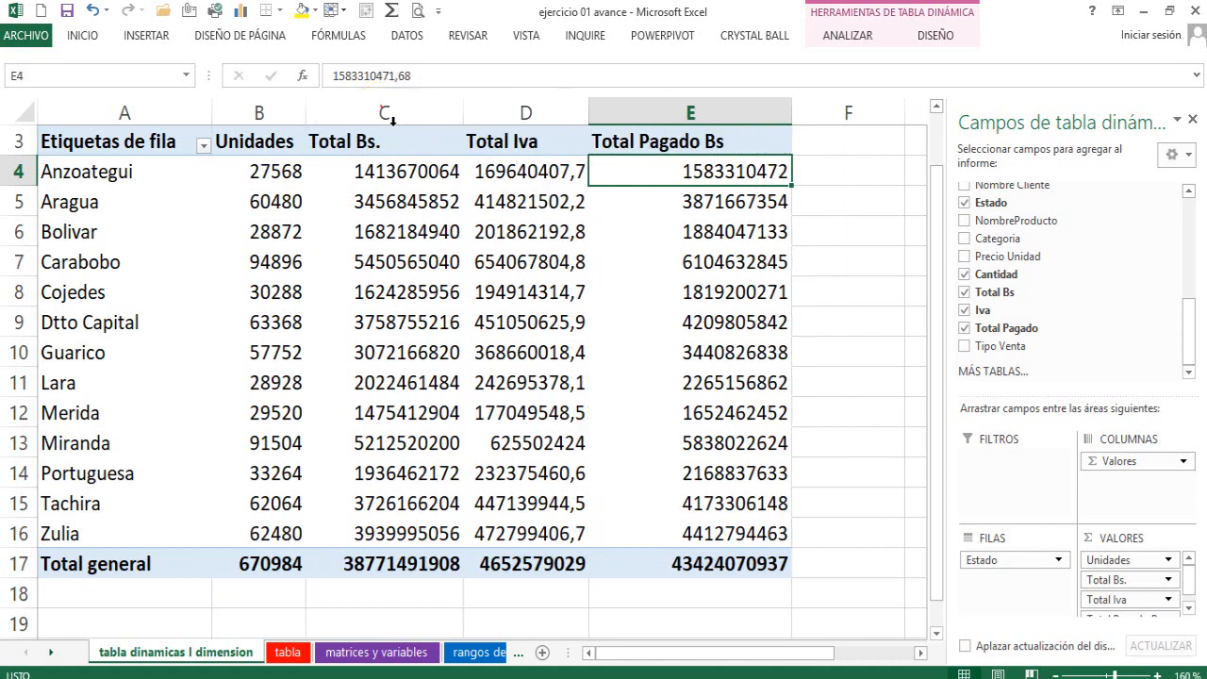
pyautogui.doubleClick(467, 107)
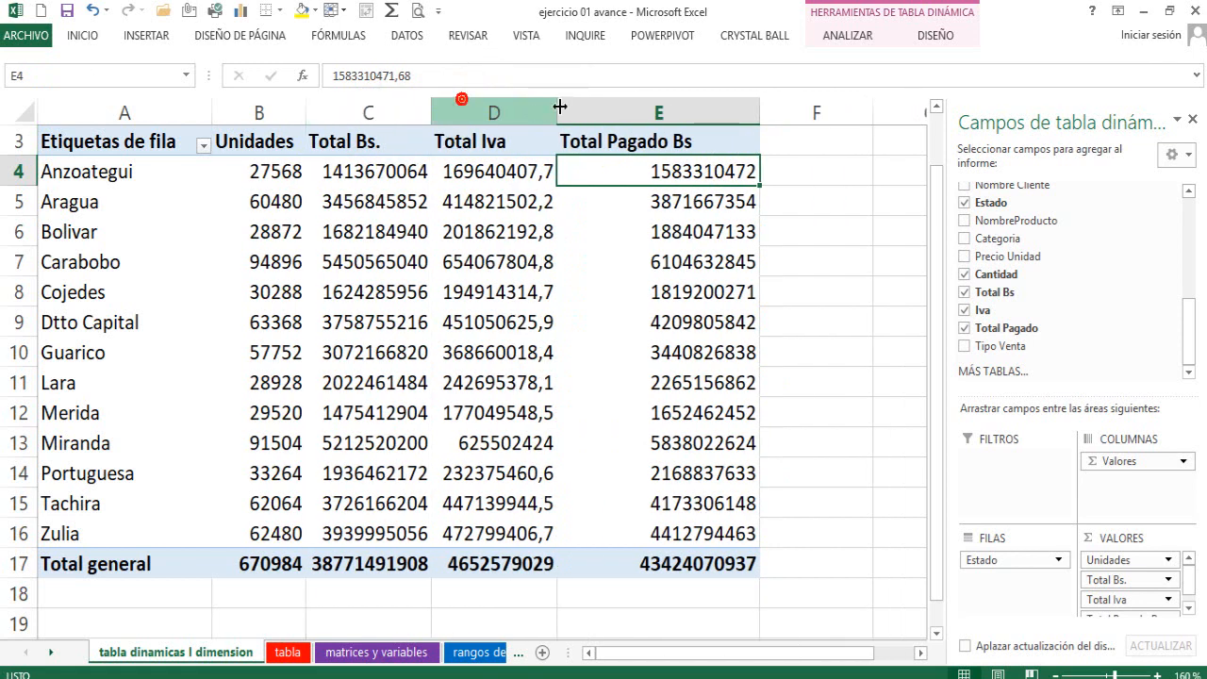
pyautogui.doubleClick(773, 114)
# Format the amounts in C4:E17, including the grand totals, with thousands separators and two decimals.
pyautogui.moveTo(358, 170); pyautogui.dragTo(622, 566)
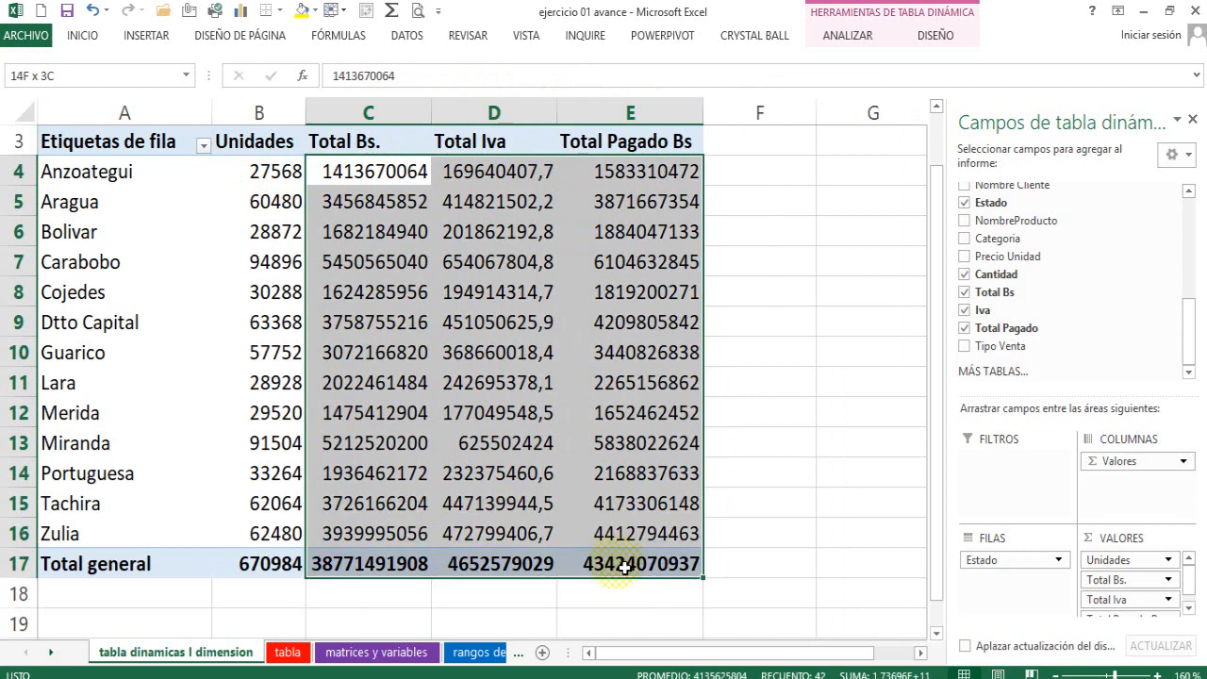
pyautogui.click(85, 34)
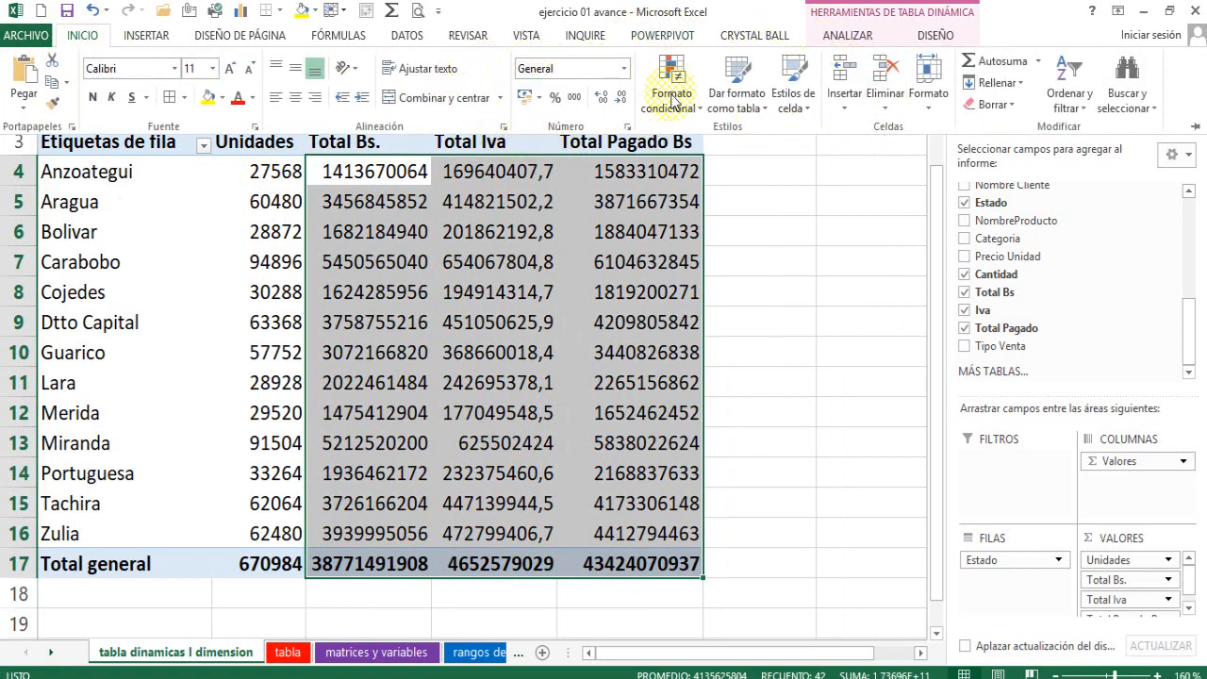
pyautogui.click(577, 97)
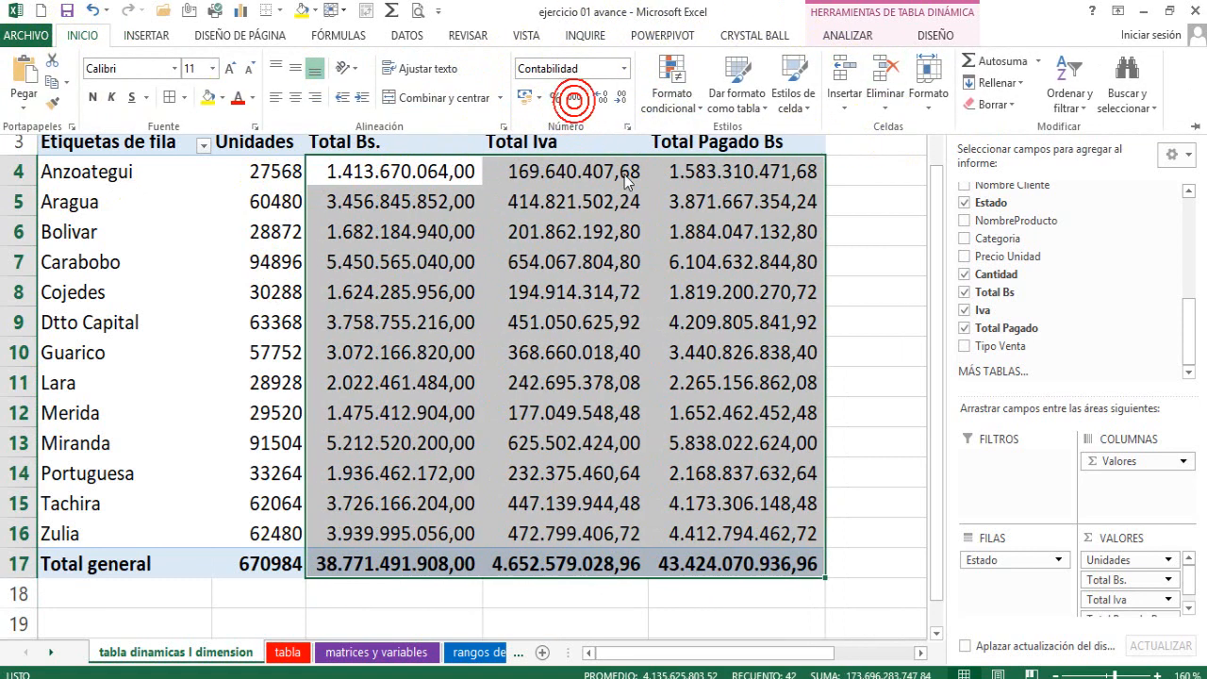
pyautogui.click(396, 231)
pyautogui.scroll(1, 554, 230)
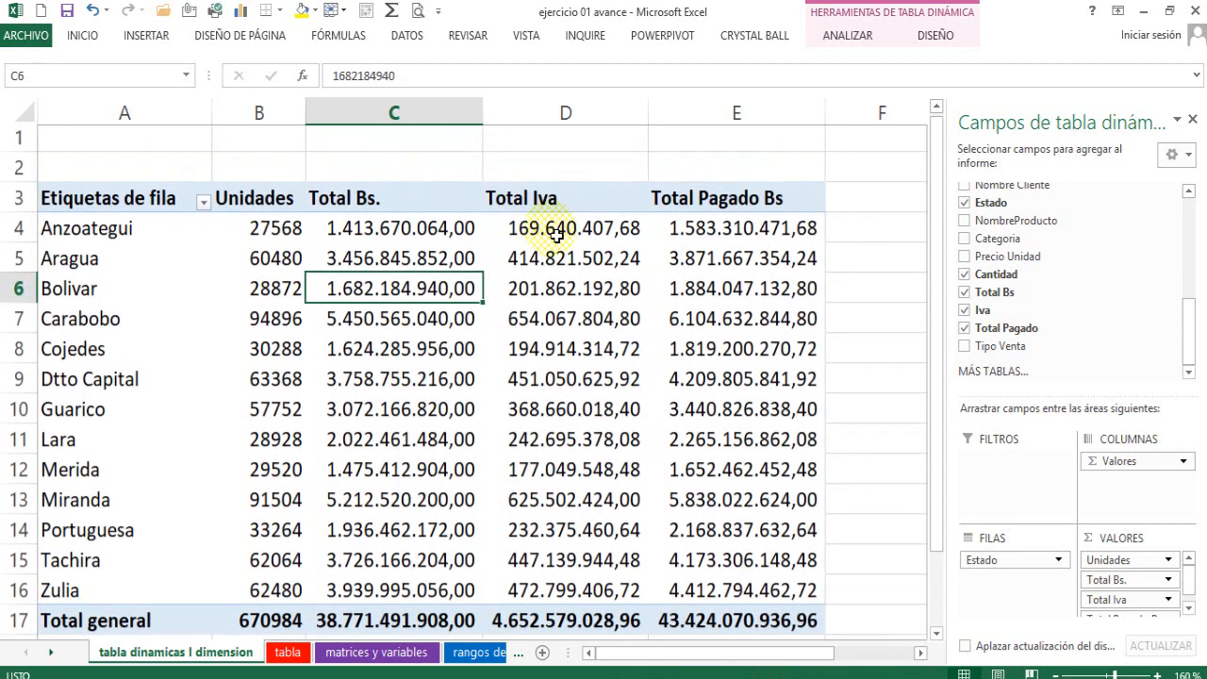
# Close the pivot table field list and review the whole table by state.
pyautogui.scroll(-1, 565, 236)
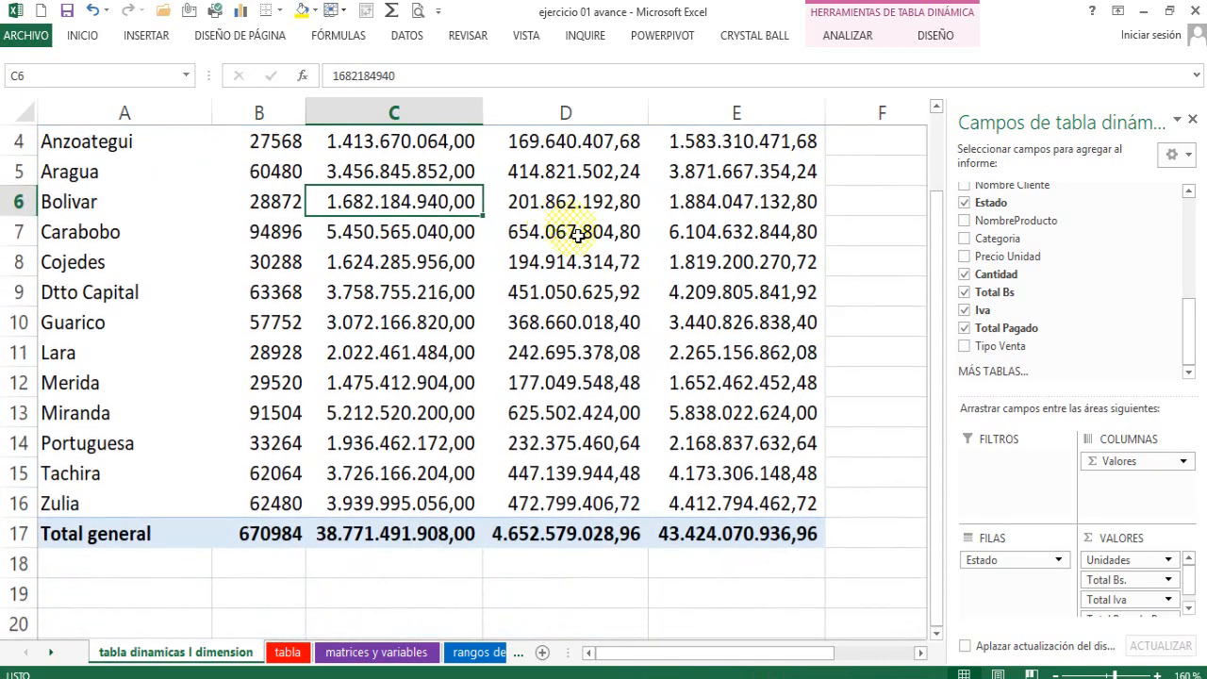
pyautogui.click(1192, 121)
pyautogui.scroll(1, 691, 378)
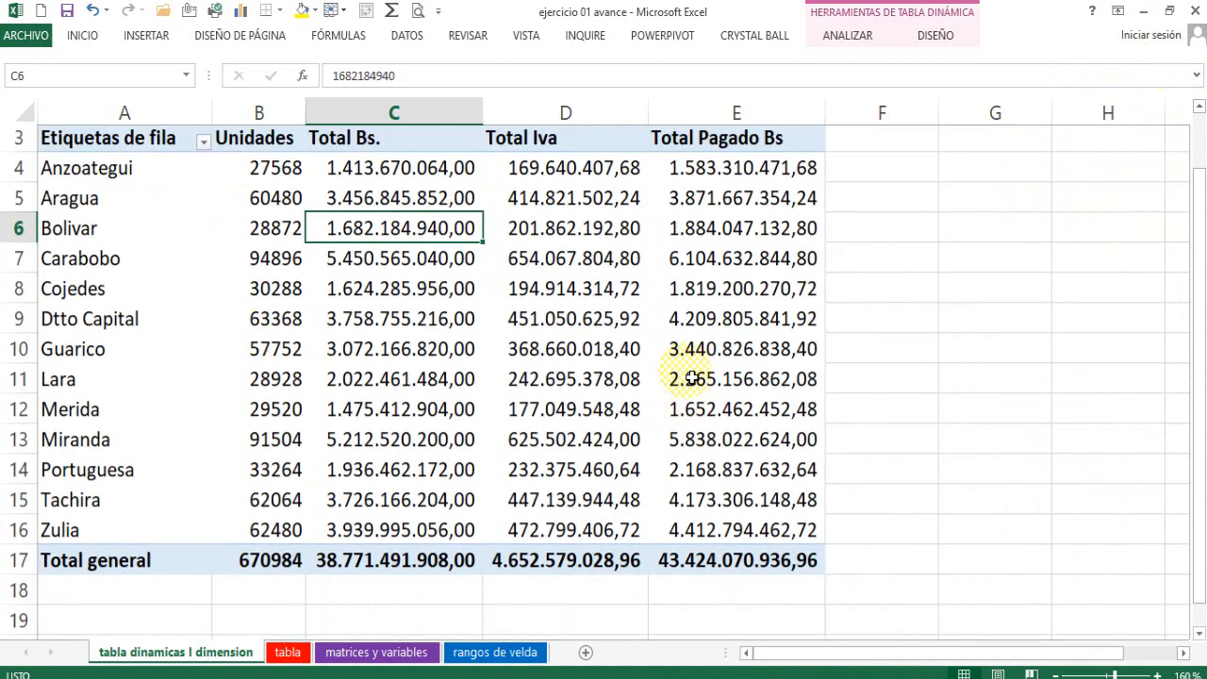
pyautogui.scroll(1, 691, 378)
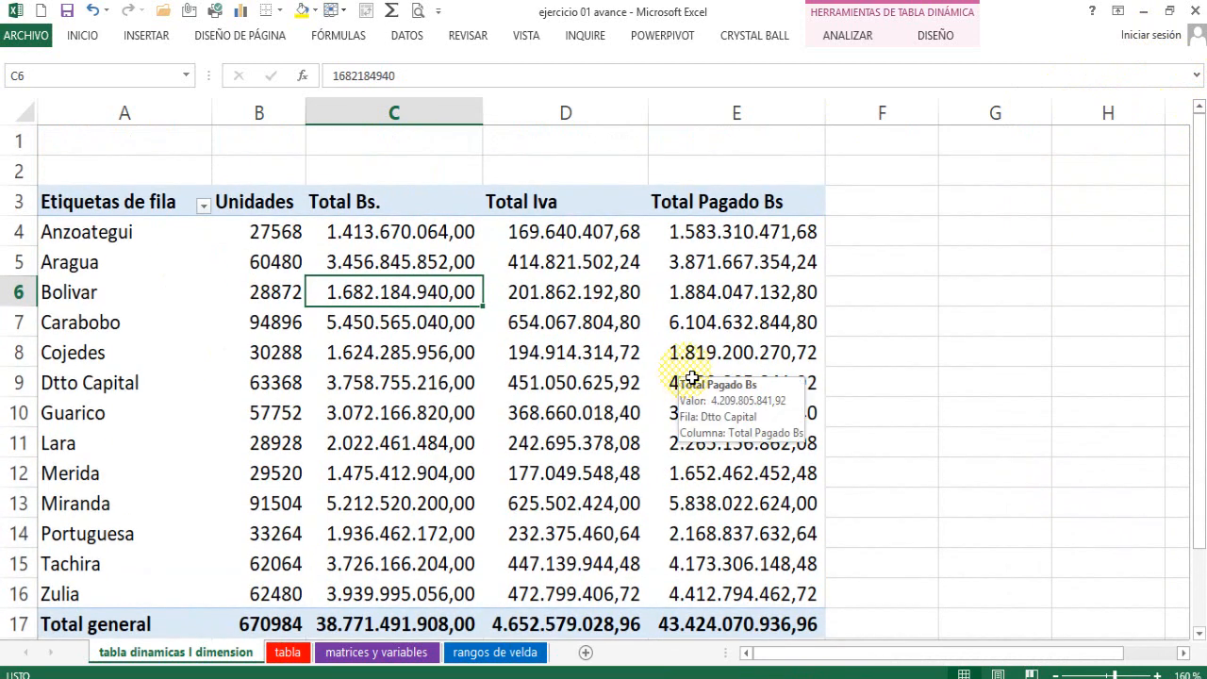
pyautogui.scroll(-3, 690, 378)
pyautogui.scroll(3, 573, 390)
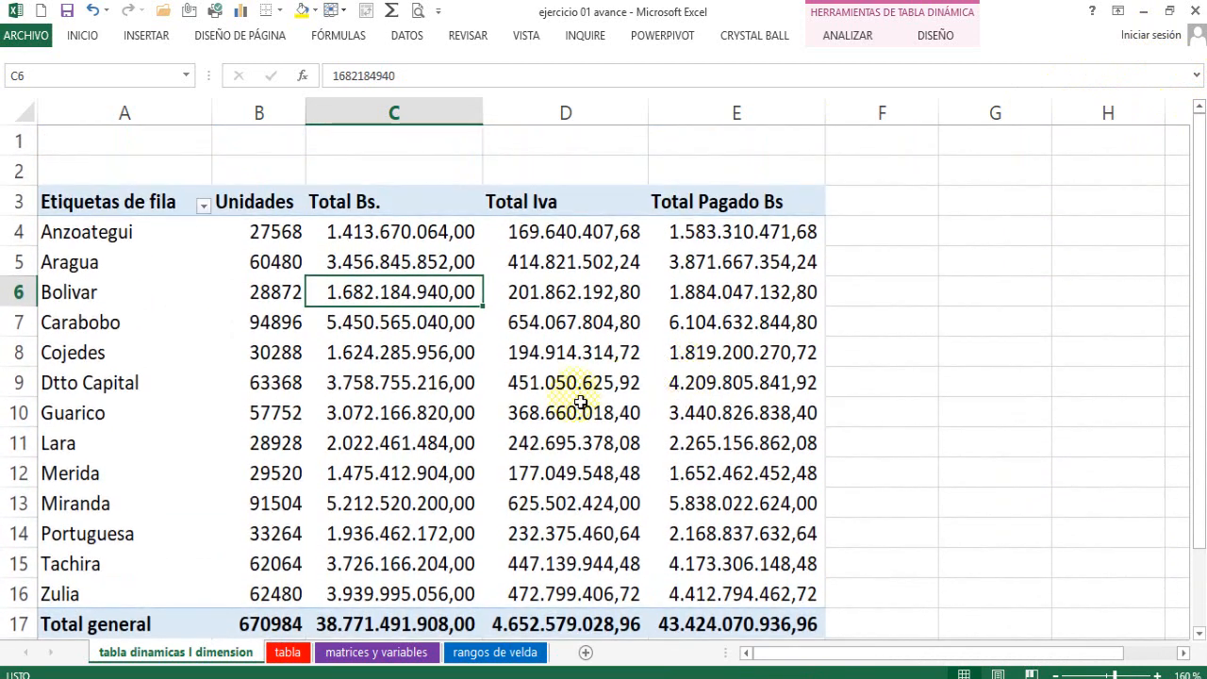
# Apply the light orange style to the pivot table and turn on banded rows.
pyautogui.click(363, 349)
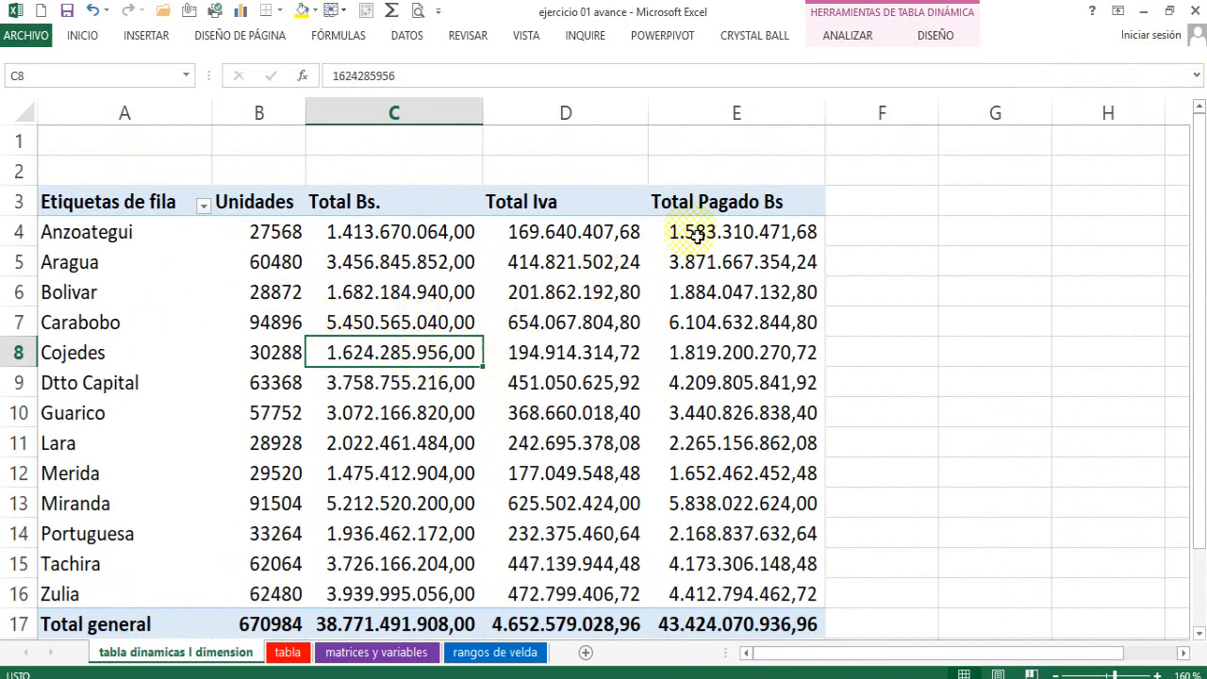
pyautogui.click(903, 12)
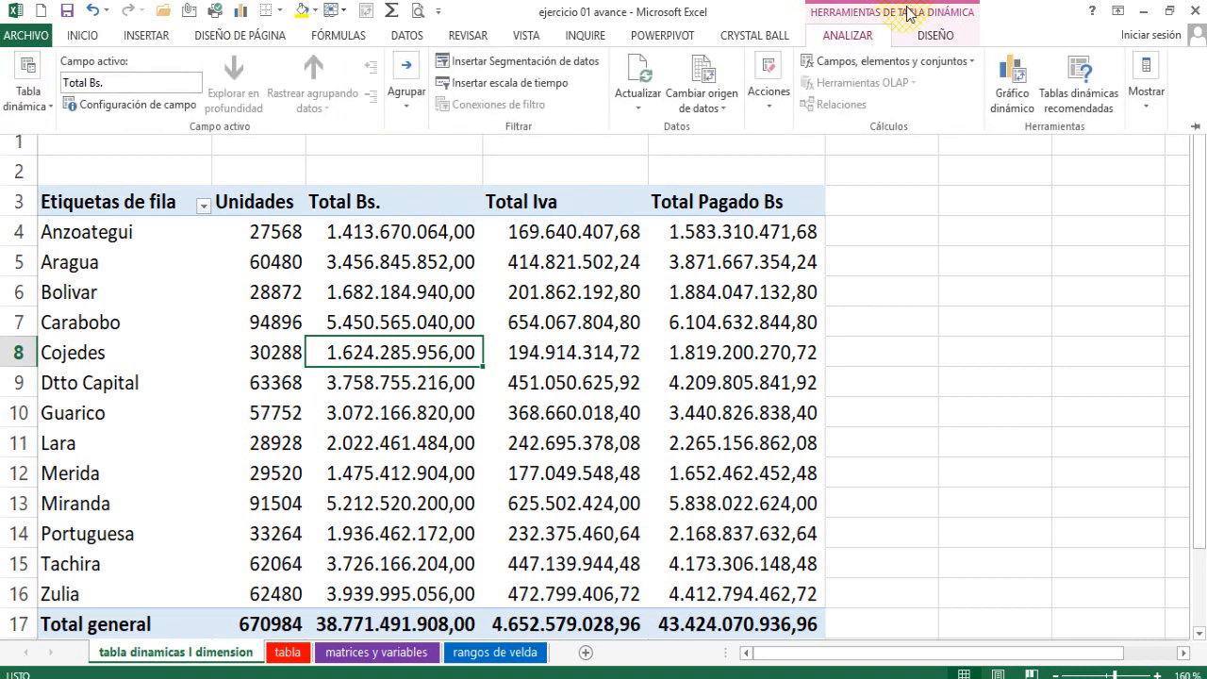
pyautogui.click(935, 35)
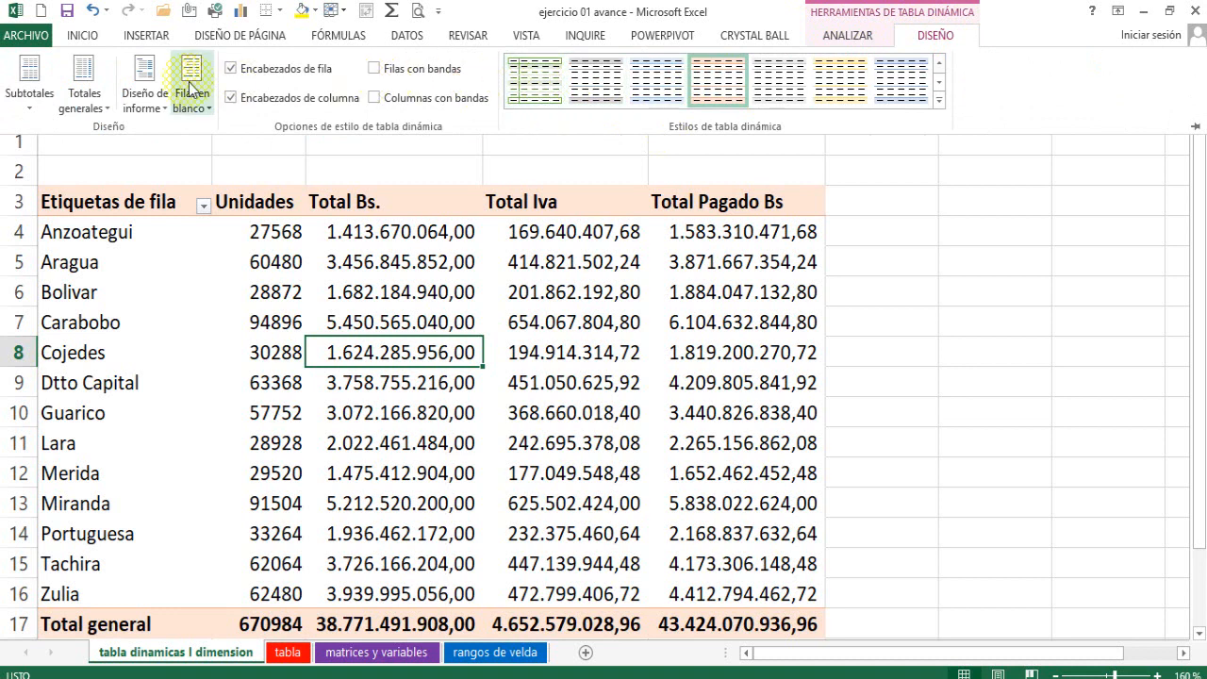
pyautogui.click(376, 69)
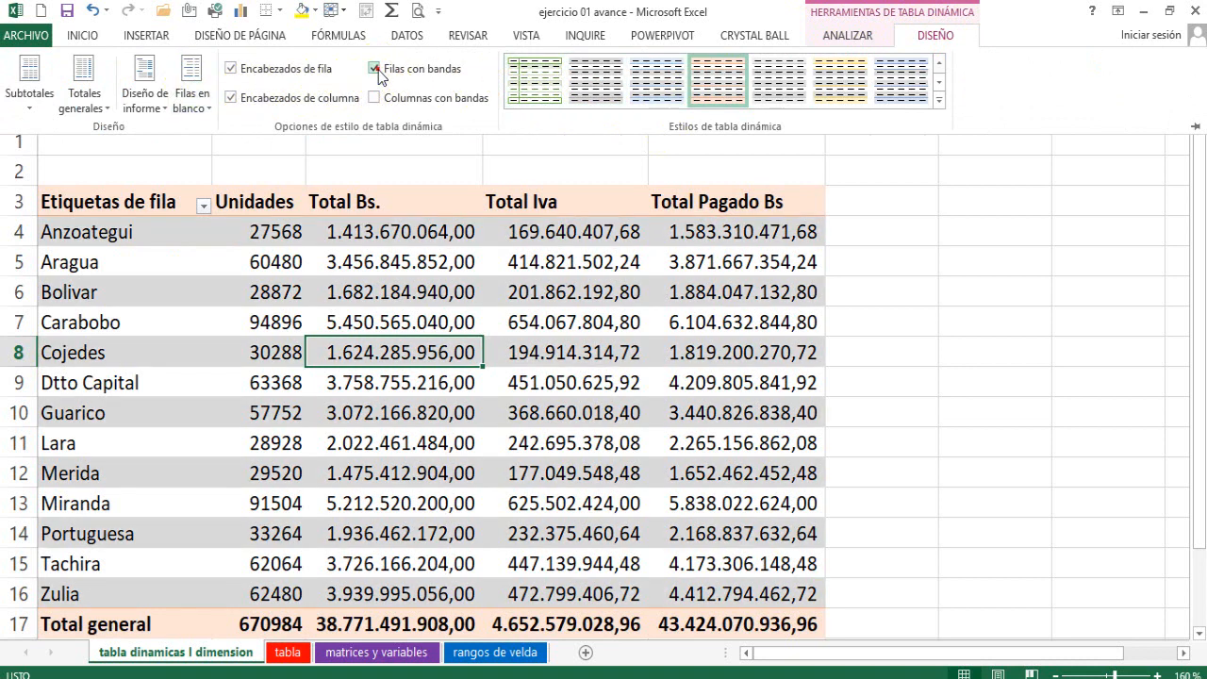
# Apply the medium orange style with a solid orange header row to the pivot table.
pyautogui.click(939, 100)
pyautogui.moveTo(943, 138); pyautogui.dragTo(941, 345)
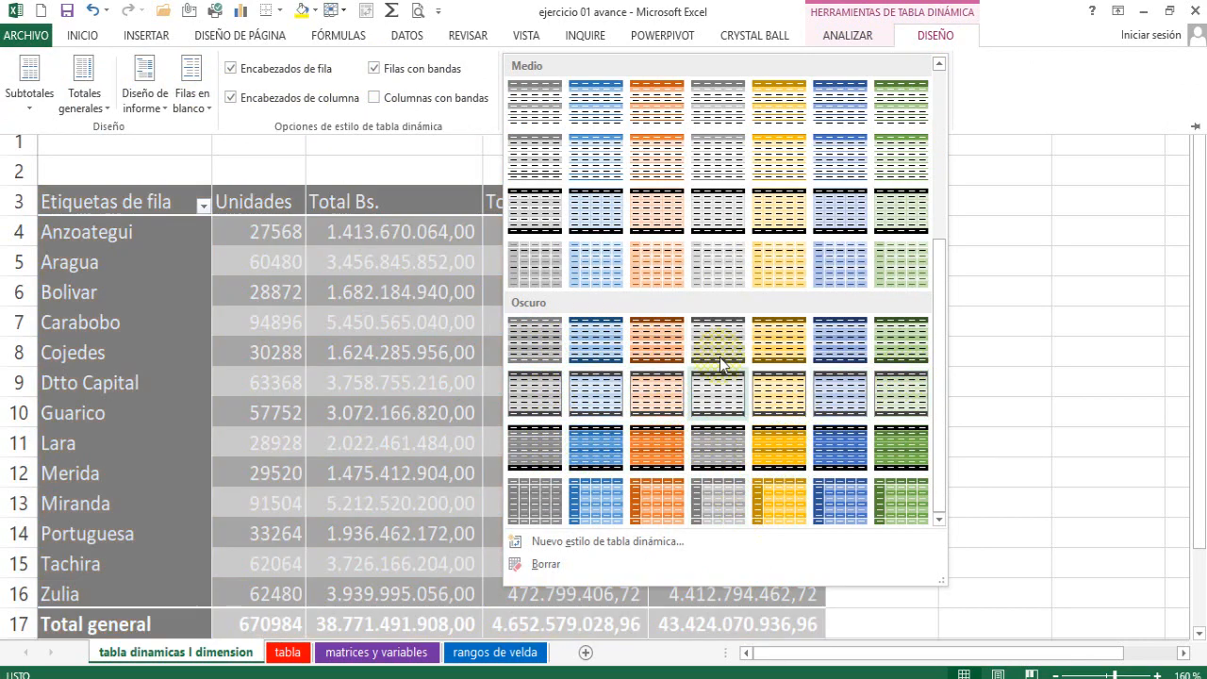
pyautogui.click(685, 167)
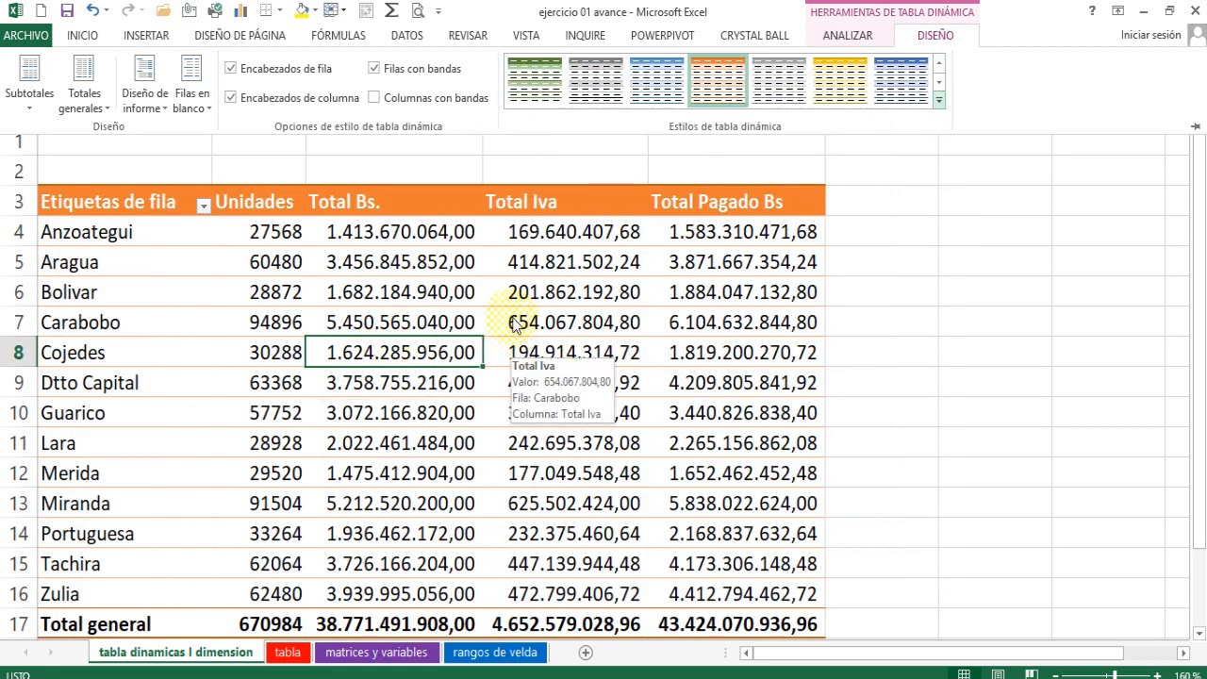
# Center the Total Bs., Total Iva and Total Pagado Bs headers in C3:E3.
pyautogui.click(391, 203)
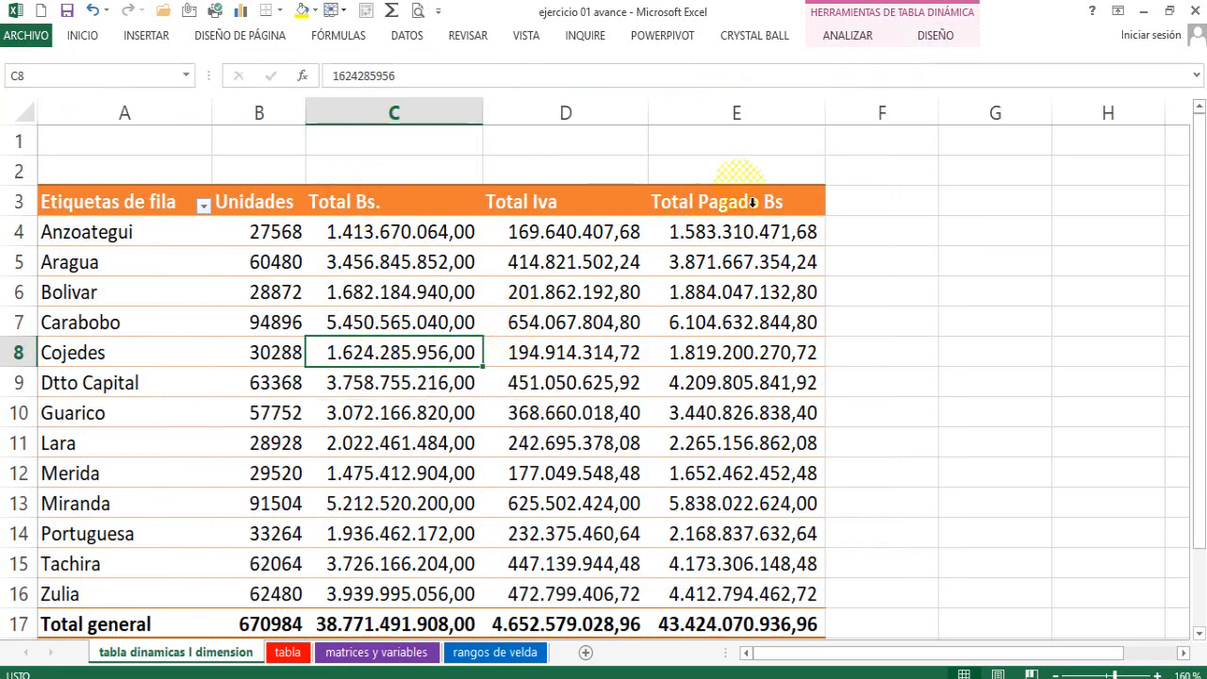
pyautogui.moveTo(773, 202); pyautogui.dragTo(370, 202)
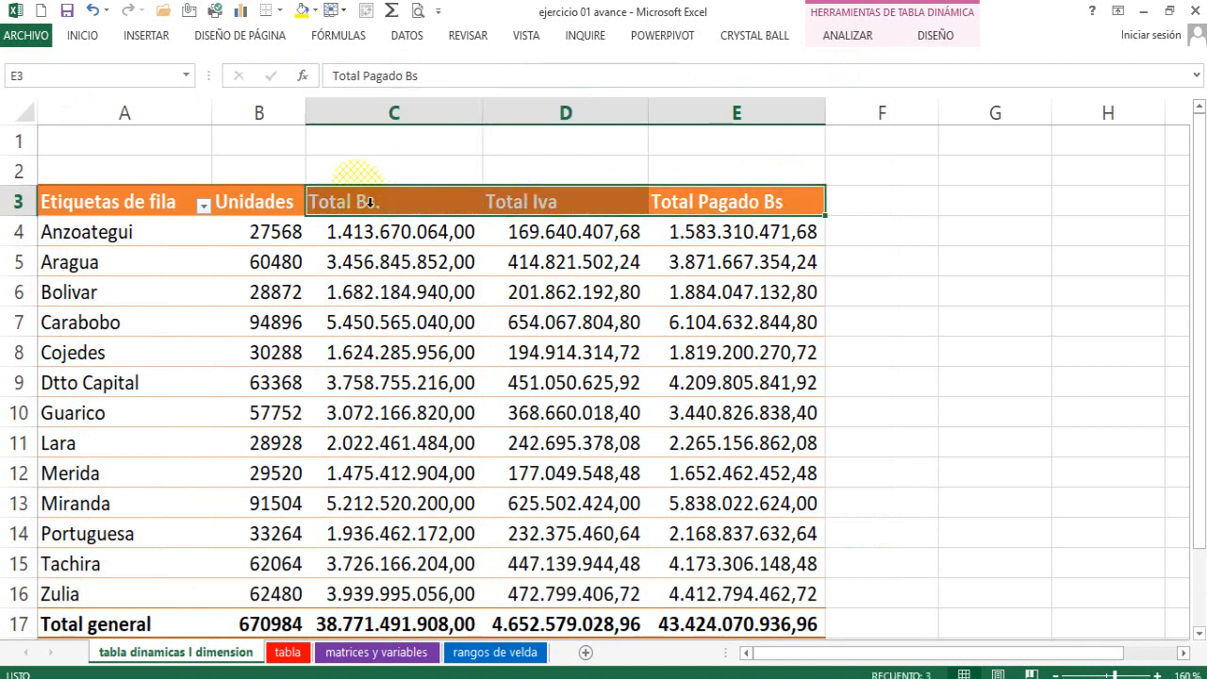
pyautogui.click(83, 36)
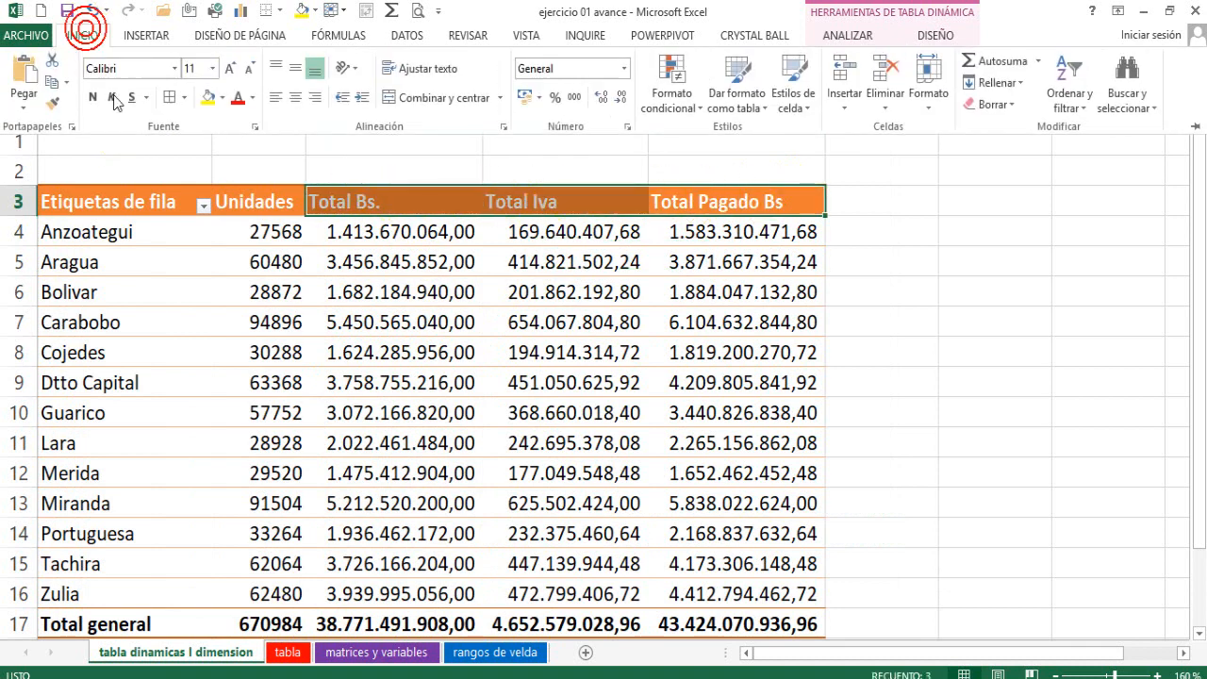
pyautogui.click(295, 97)
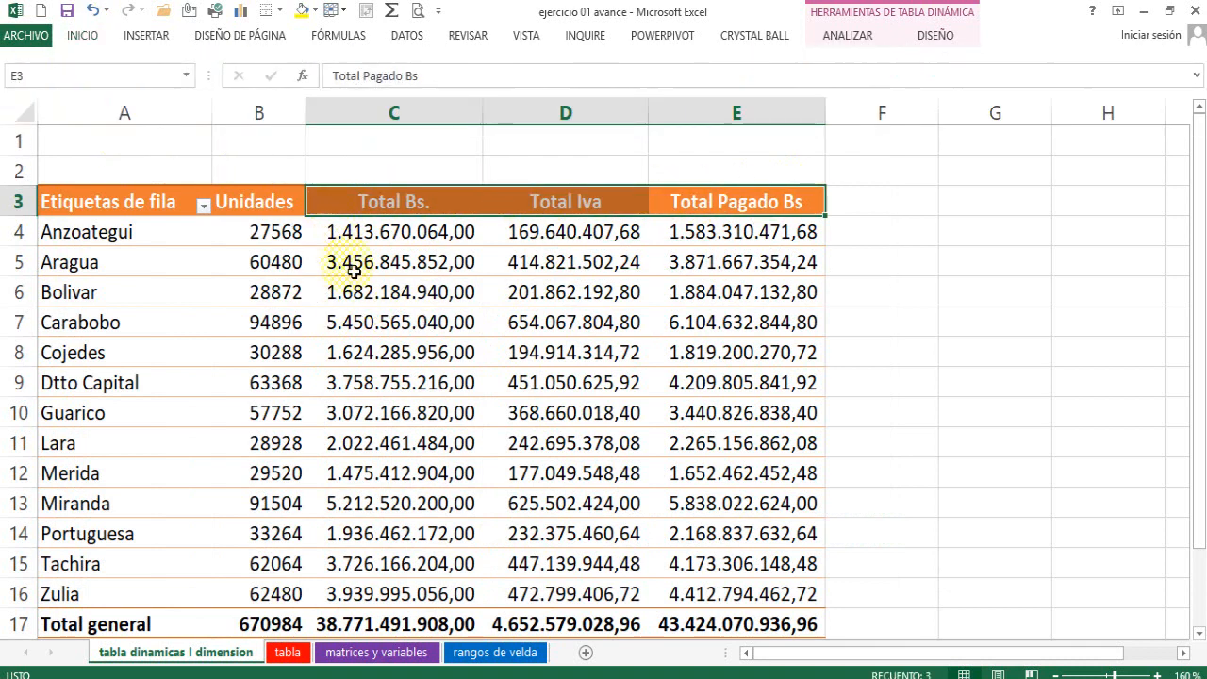
pyautogui.click(385, 318)
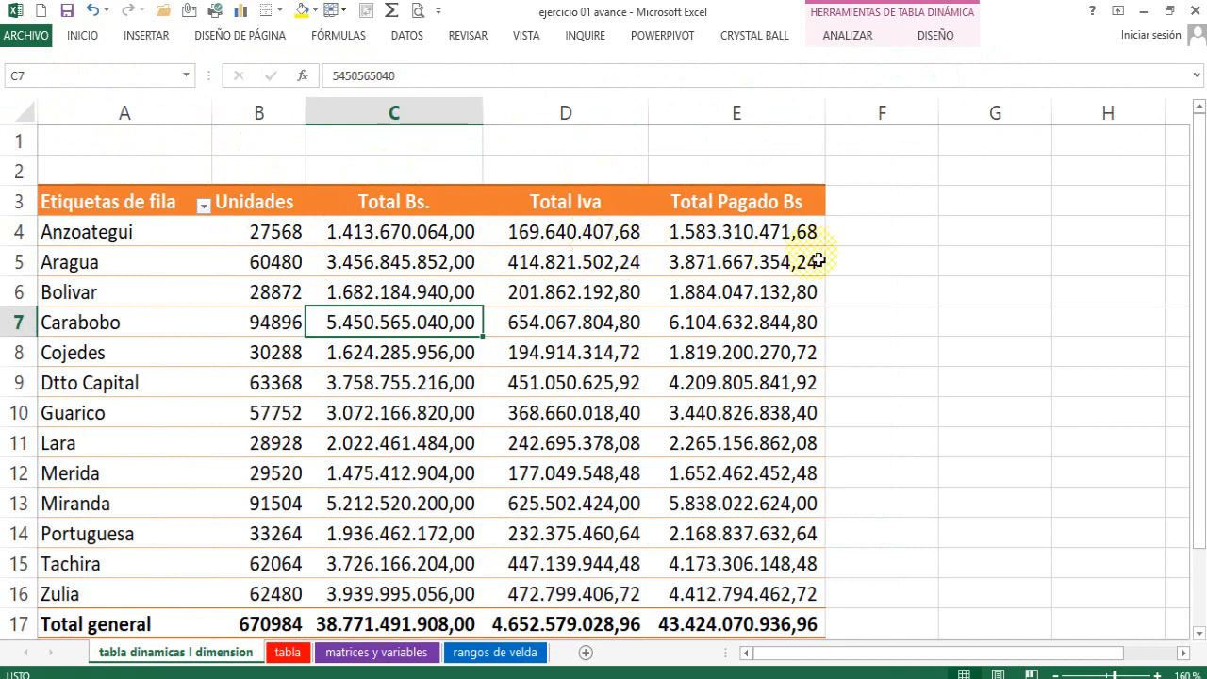
# Autofit the widths of columns C, D and E so the grand totals fit.
pyautogui.scroll(-3, 345, 350)
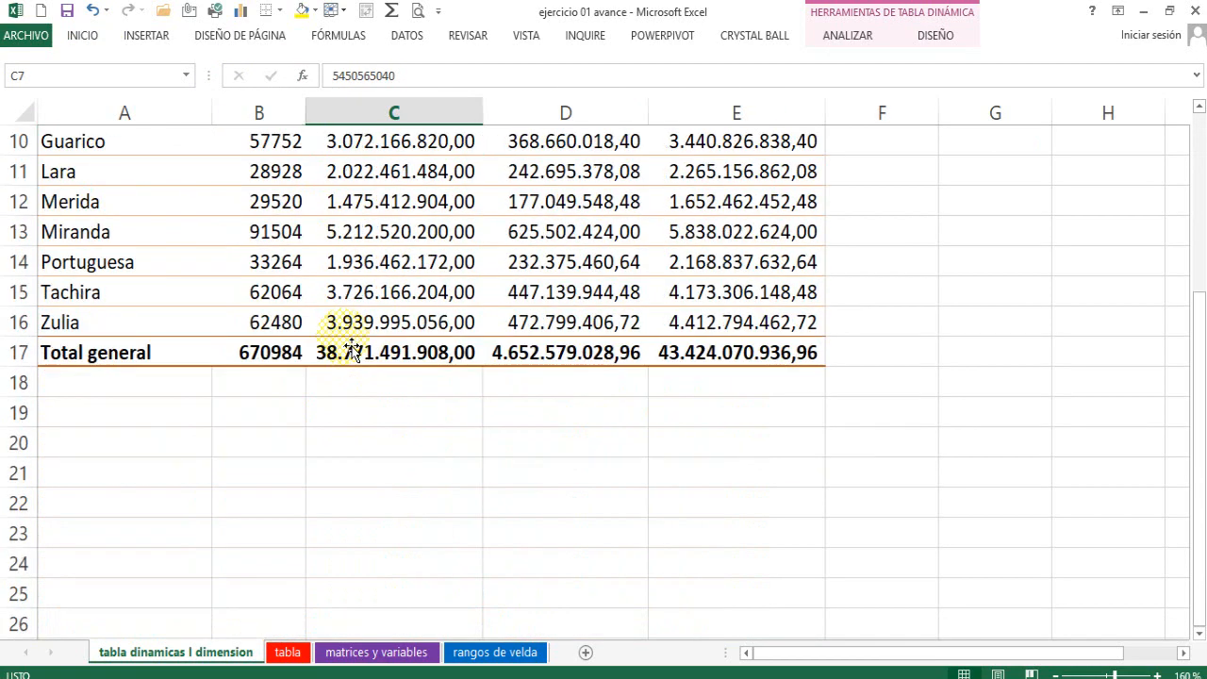
pyautogui.scroll(2, 345, 349)
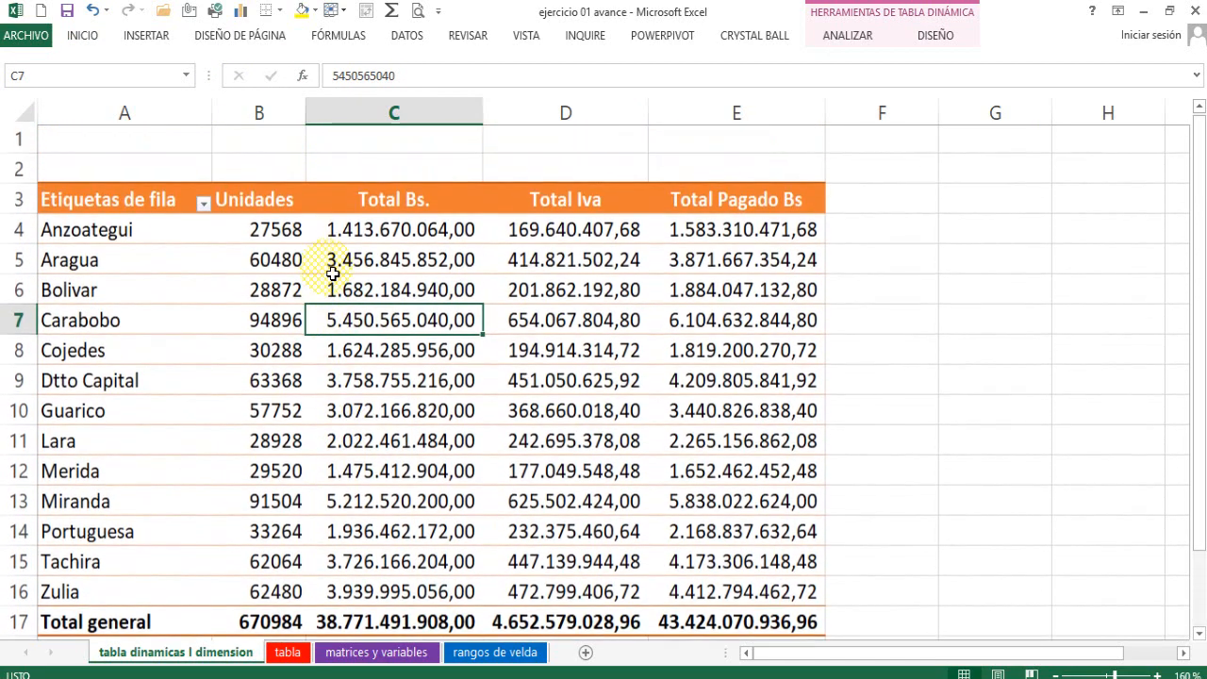
pyautogui.scroll(1, 325, 267)
pyautogui.scroll(-1, 332, 272)
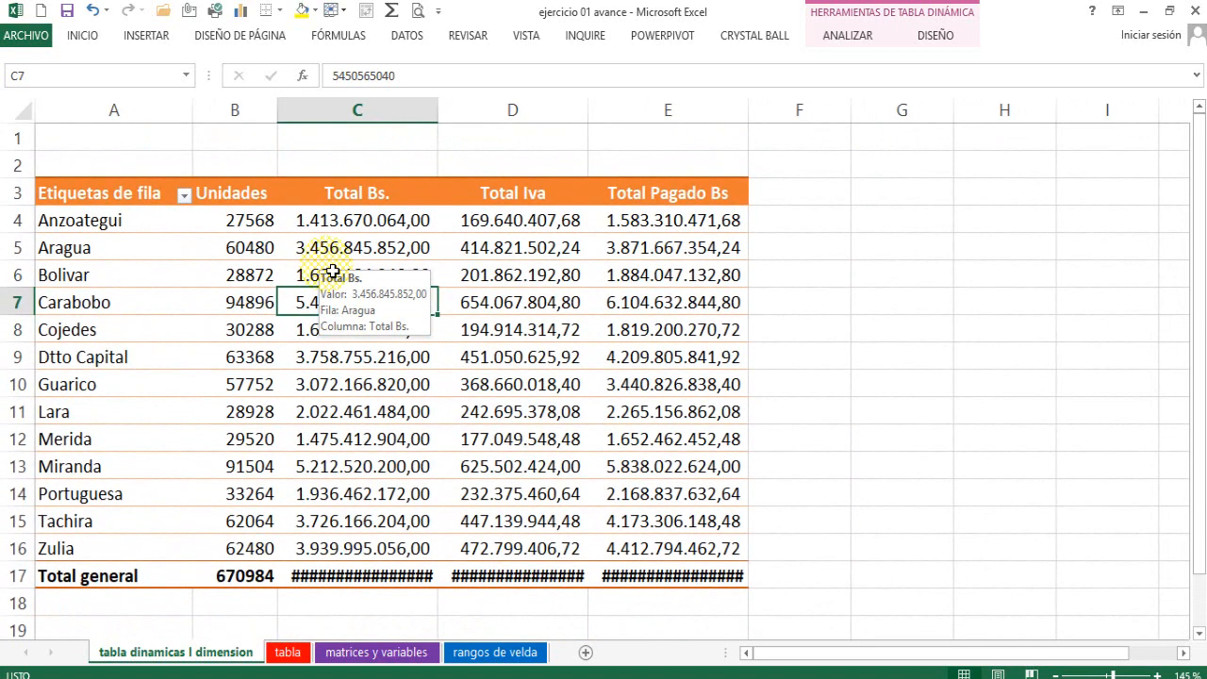
pyautogui.doubleClick(439, 125)
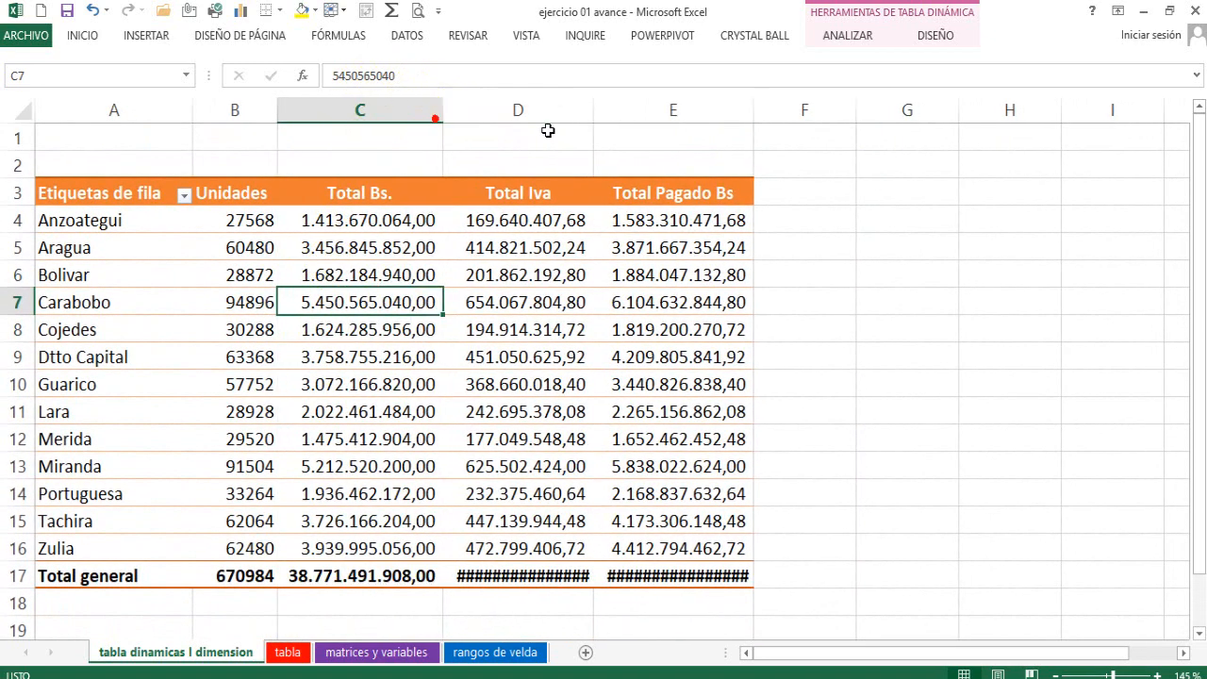
pyautogui.doubleClick(594, 116)
pyautogui.click(750, 124)
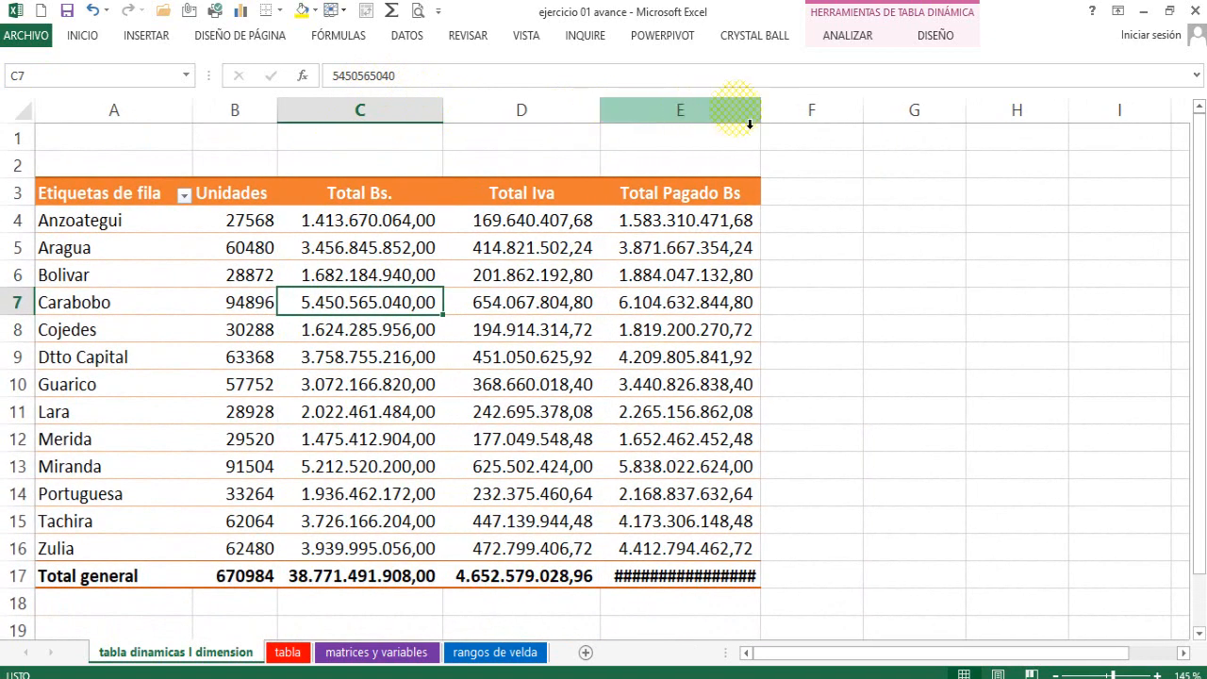
pyautogui.doubleClick(762, 113)
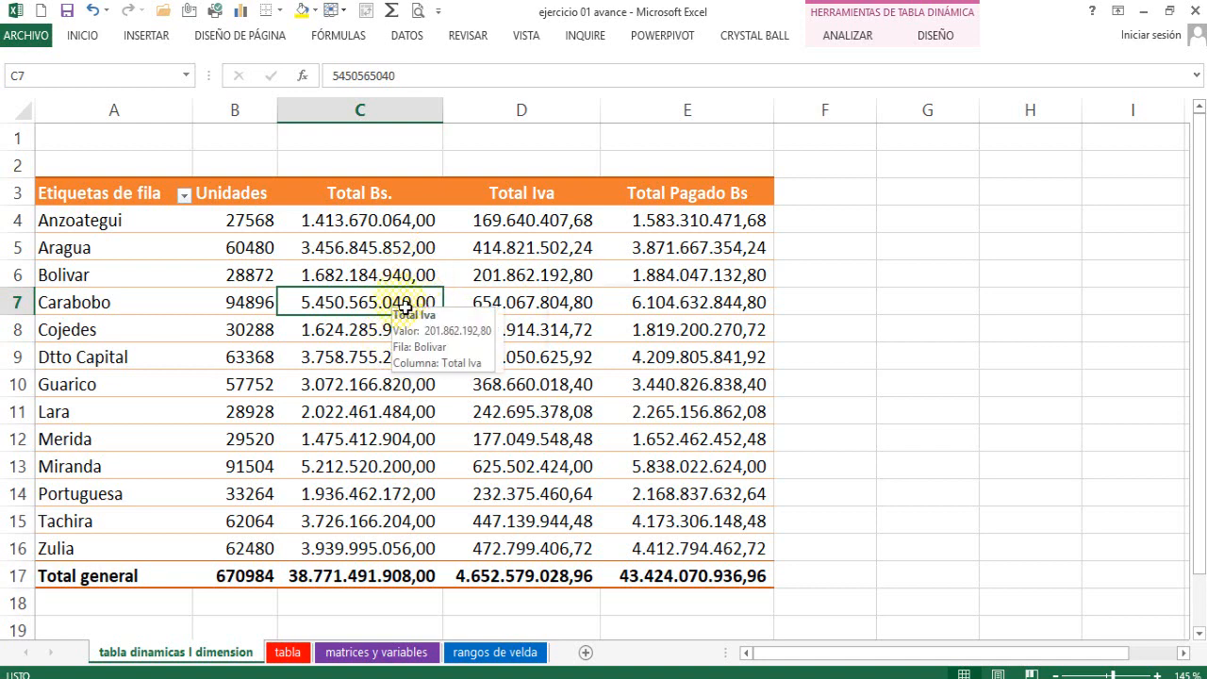
# Show the pivot table field list again and go to the start of its fields.
pyautogui.rightClick(400, 304)
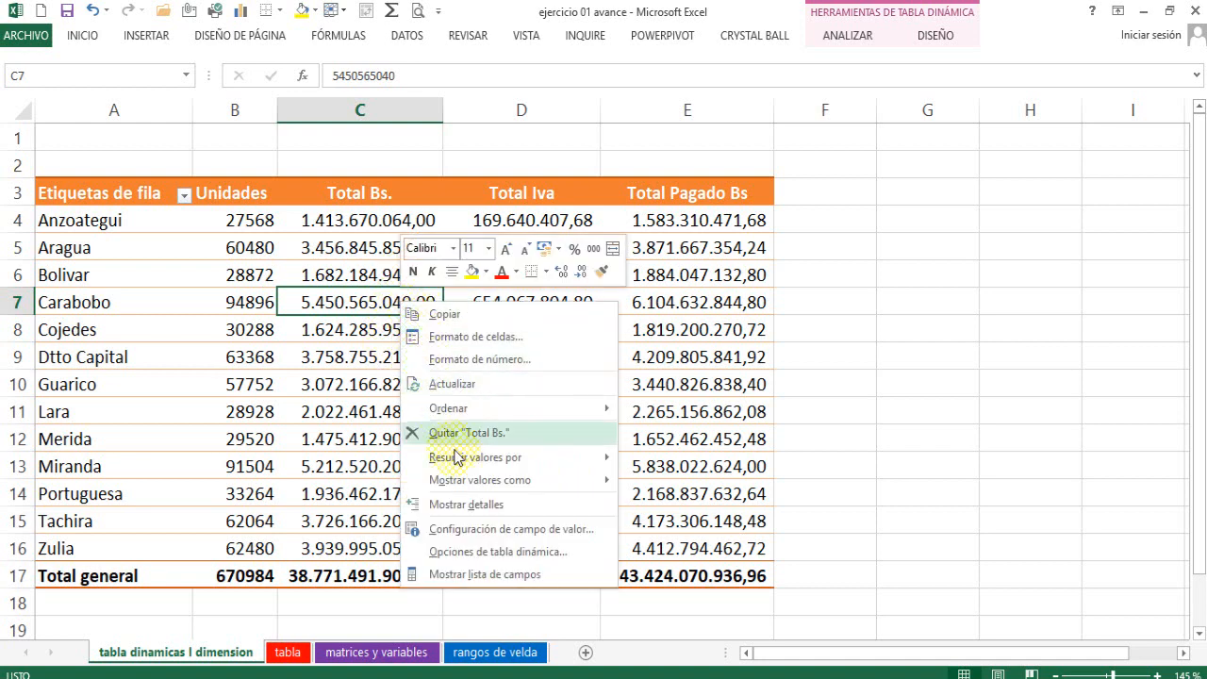
pyautogui.click(485, 574)
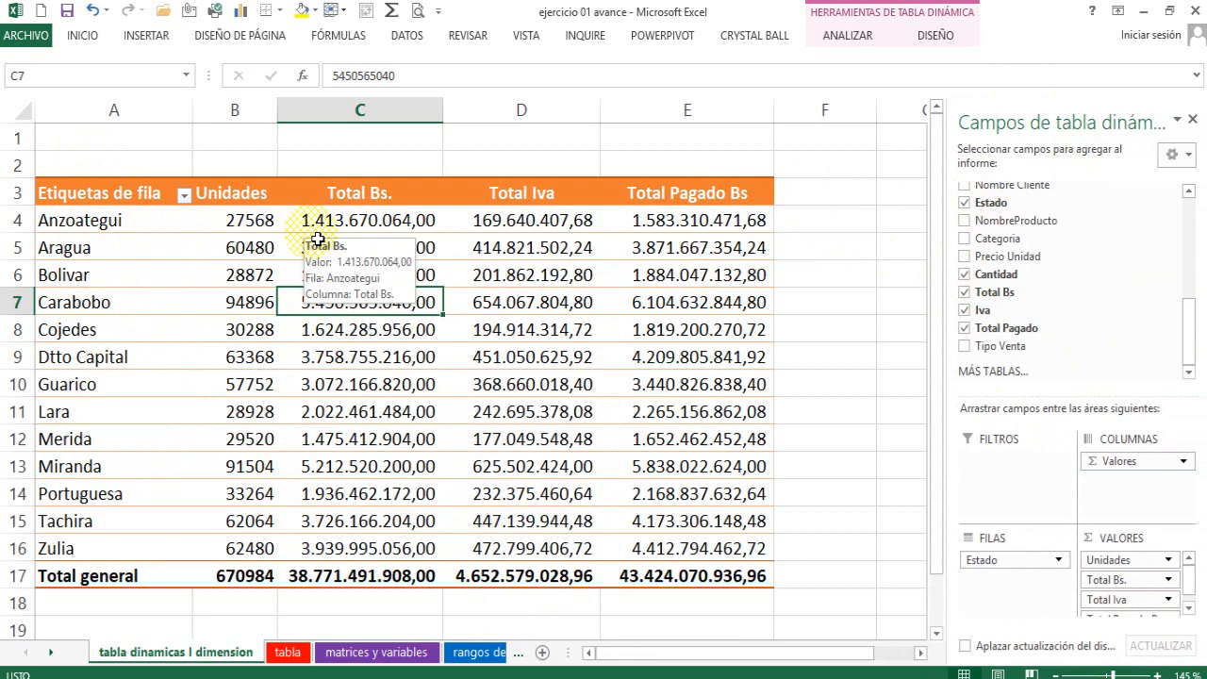
pyautogui.scroll(5, 1186, 330)
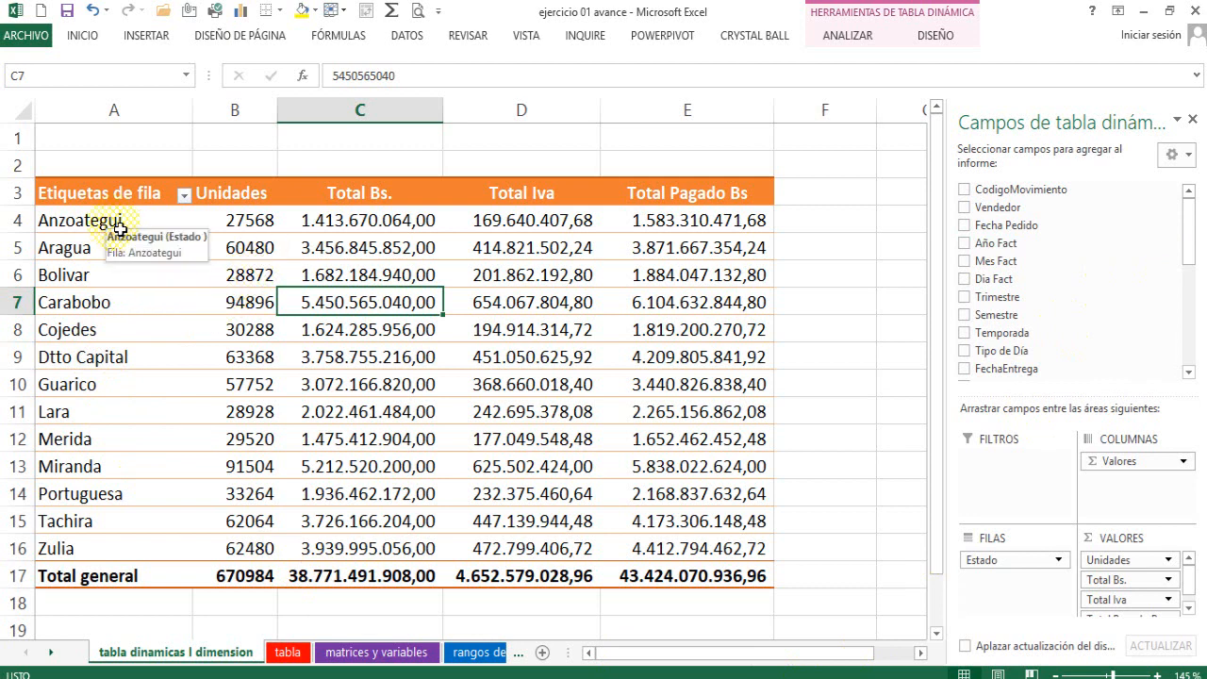
# Add Año Fact to the rows below Estado and review the yearly breakdown of each state.
pyautogui.click(280, 228)
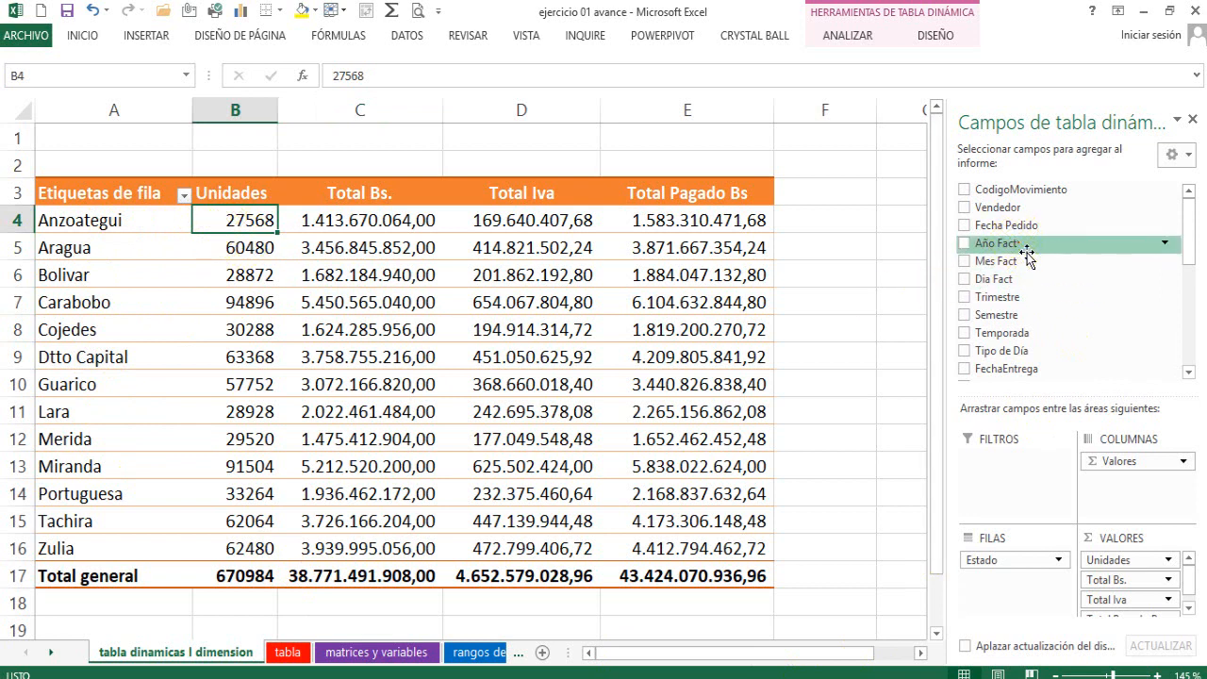
pyautogui.moveTo(1025, 253); pyautogui.dragTo(1031, 580)
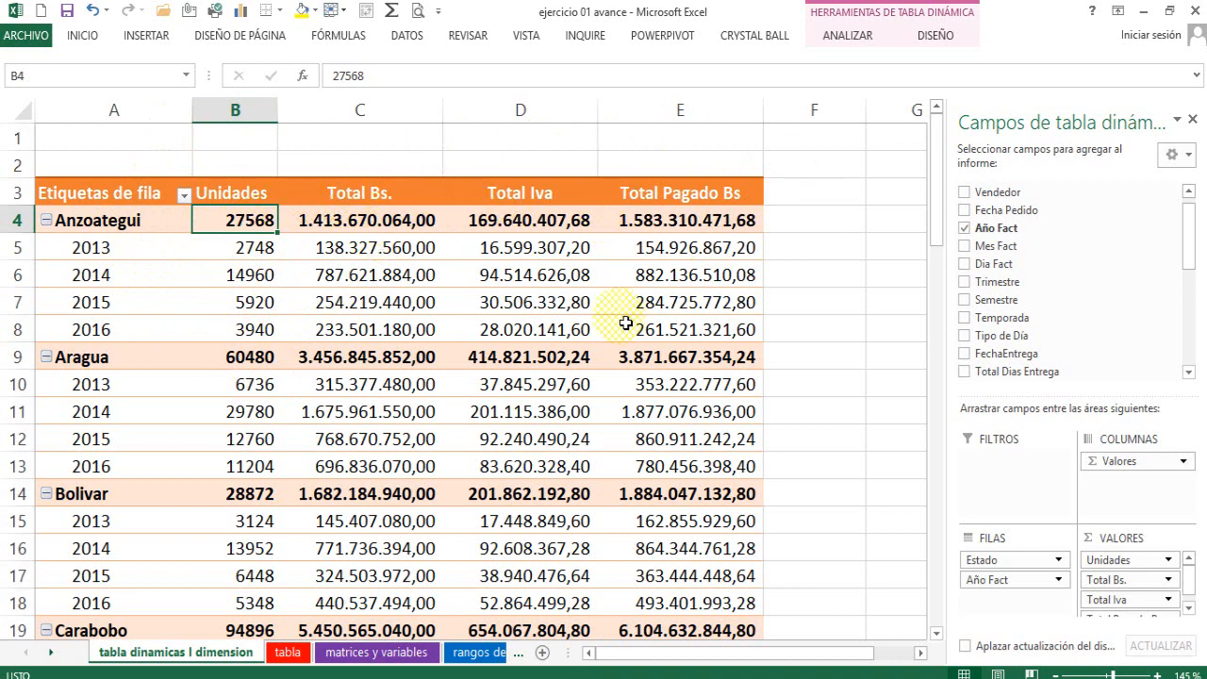
pyautogui.scroll(-9, 125, 430)
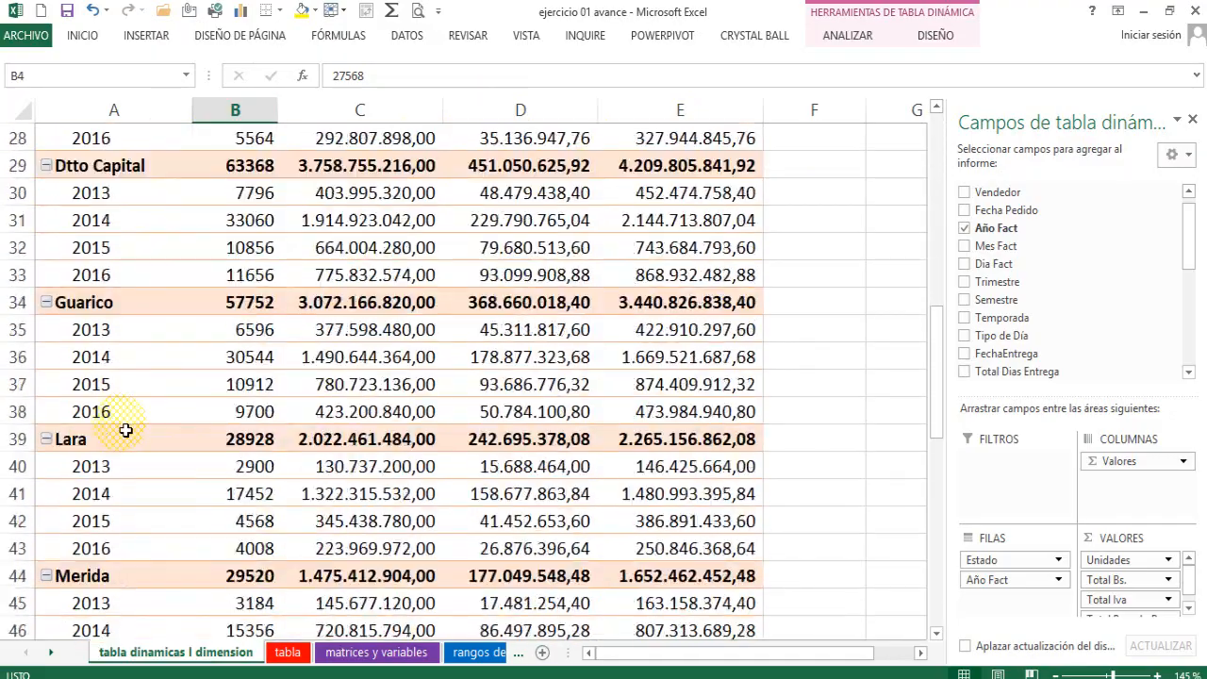
pyautogui.scroll(6, 124, 429)
pyautogui.scroll(3, 124, 428)
pyautogui.scroll(-3, 130, 420)
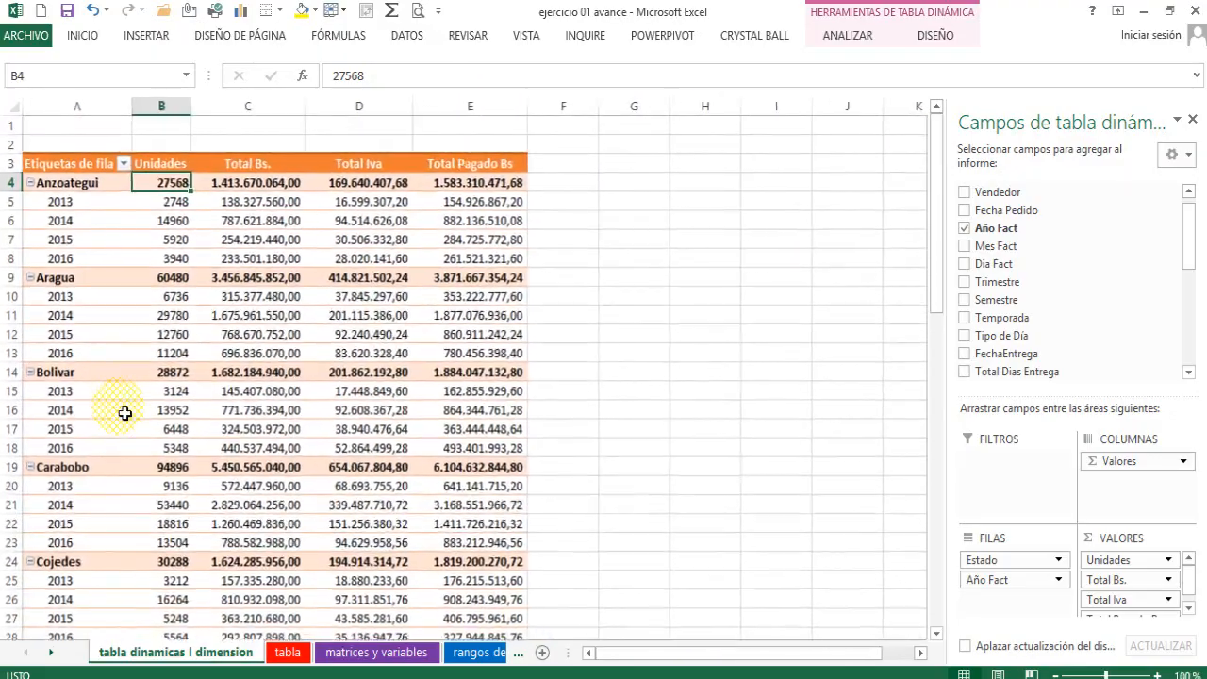
pyautogui.scroll(1, 125, 413)
pyautogui.scroll(1, 123, 412)
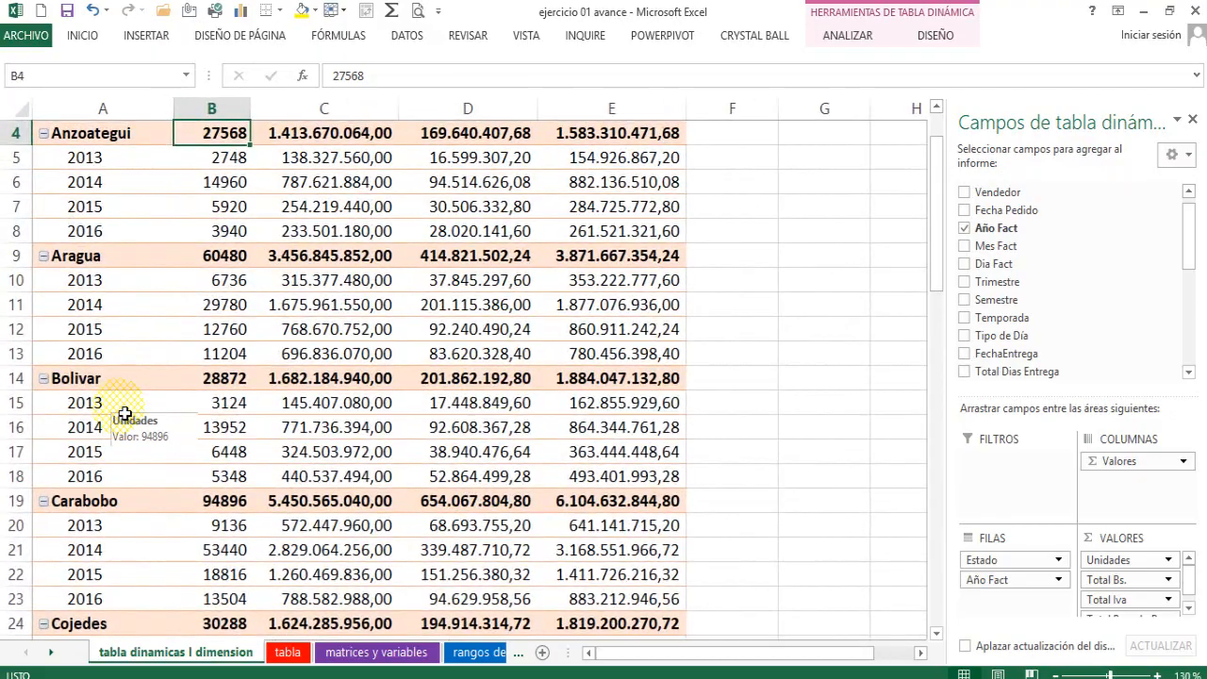
pyautogui.scroll(1, 121, 410)
pyautogui.scroll(1, 336, 468)
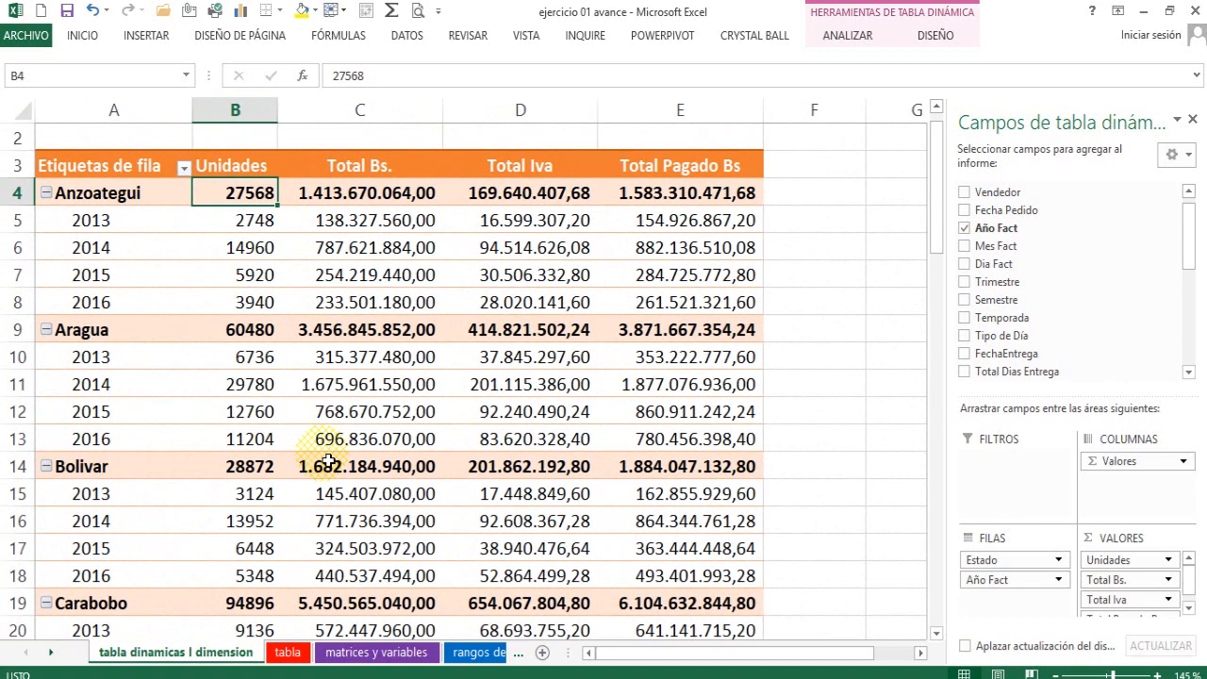
pyautogui.scroll(1, 318, 443)
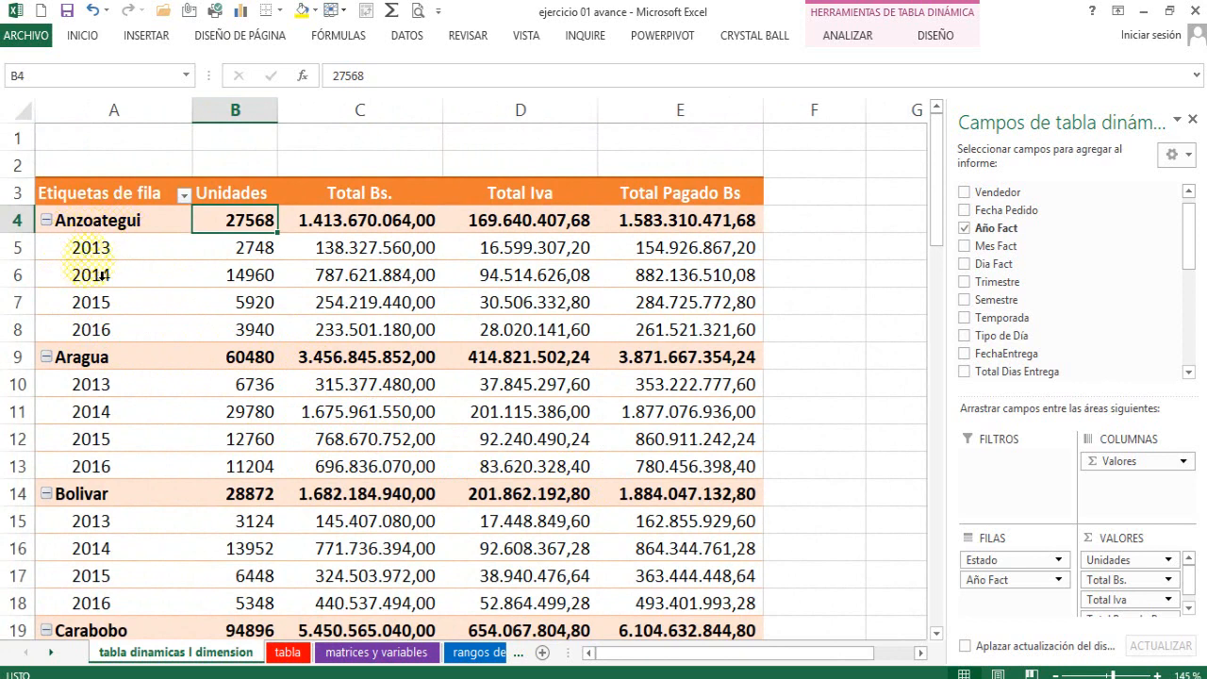
# Add Tipo Venta to the rows below Año Fact and review the breakdown by sale type.
pyautogui.moveTo(1187, 226); pyautogui.dragTo(1178, 354)
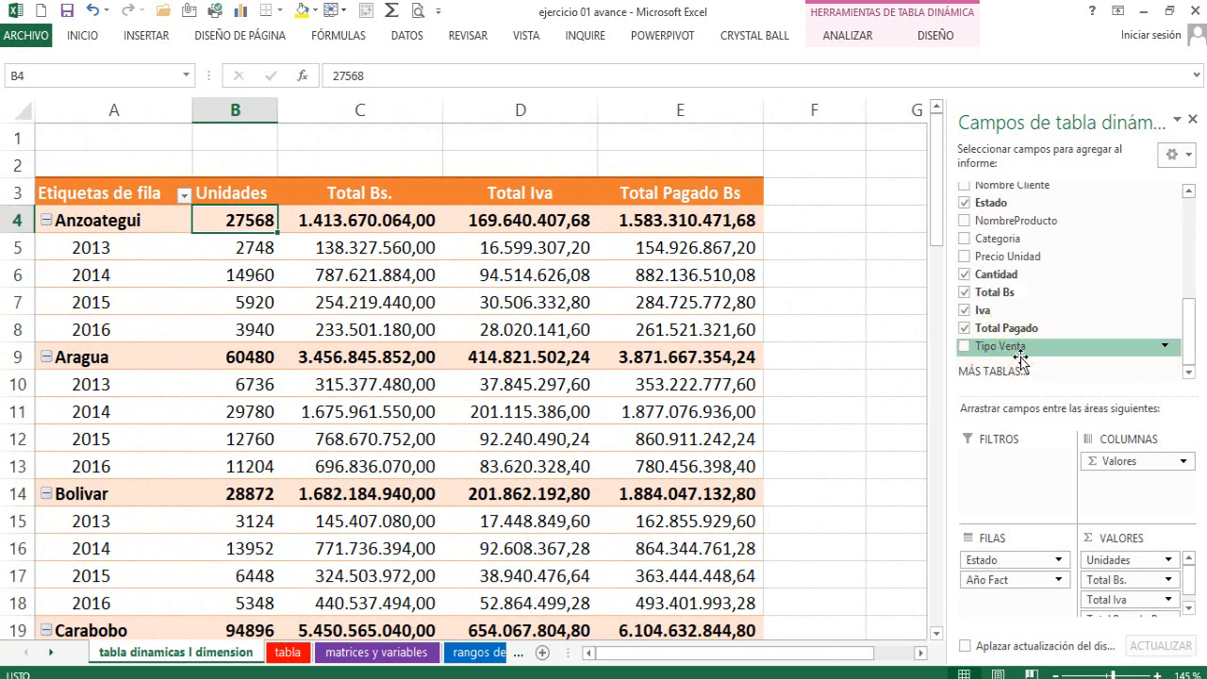
pyautogui.moveTo(1019, 356); pyautogui.dragTo(1054, 605)
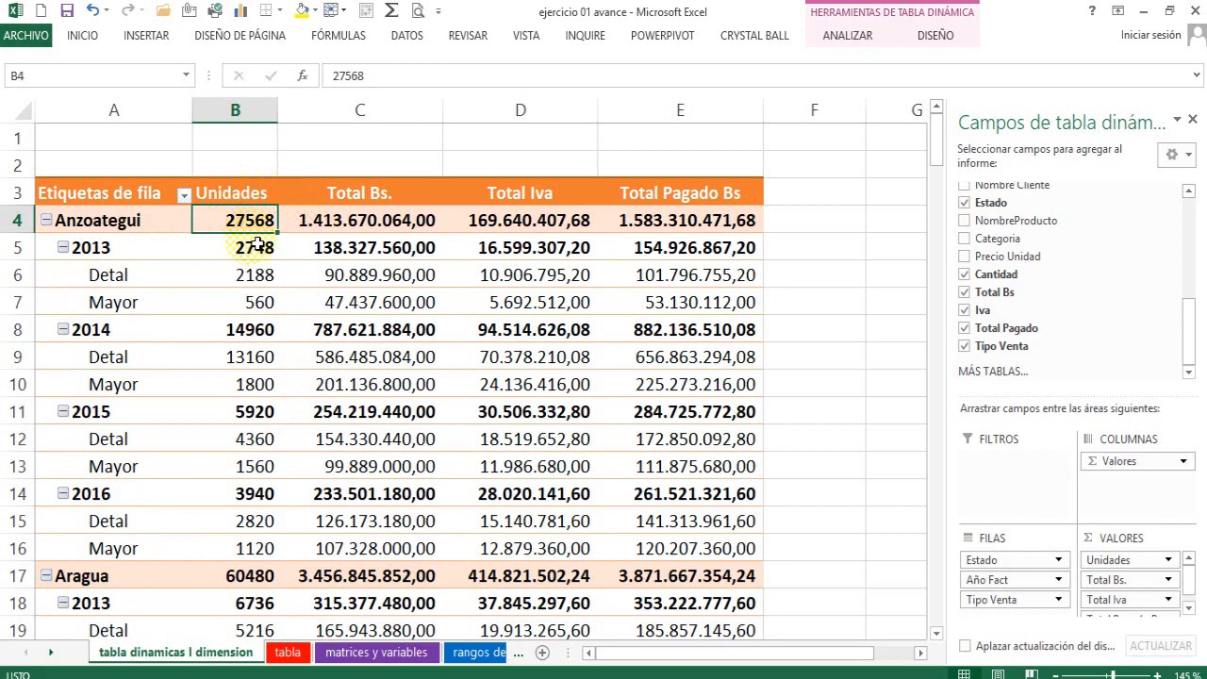
pyautogui.scroll(-7, 299, 226)
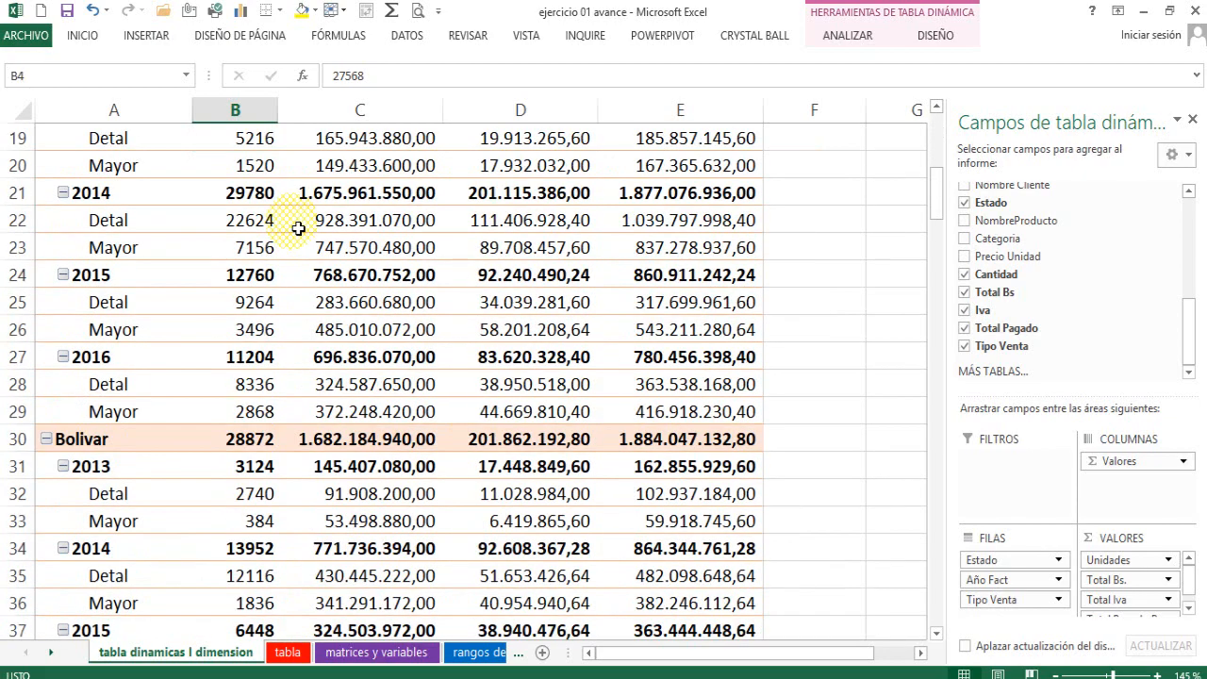
pyautogui.scroll(7, 300, 221)
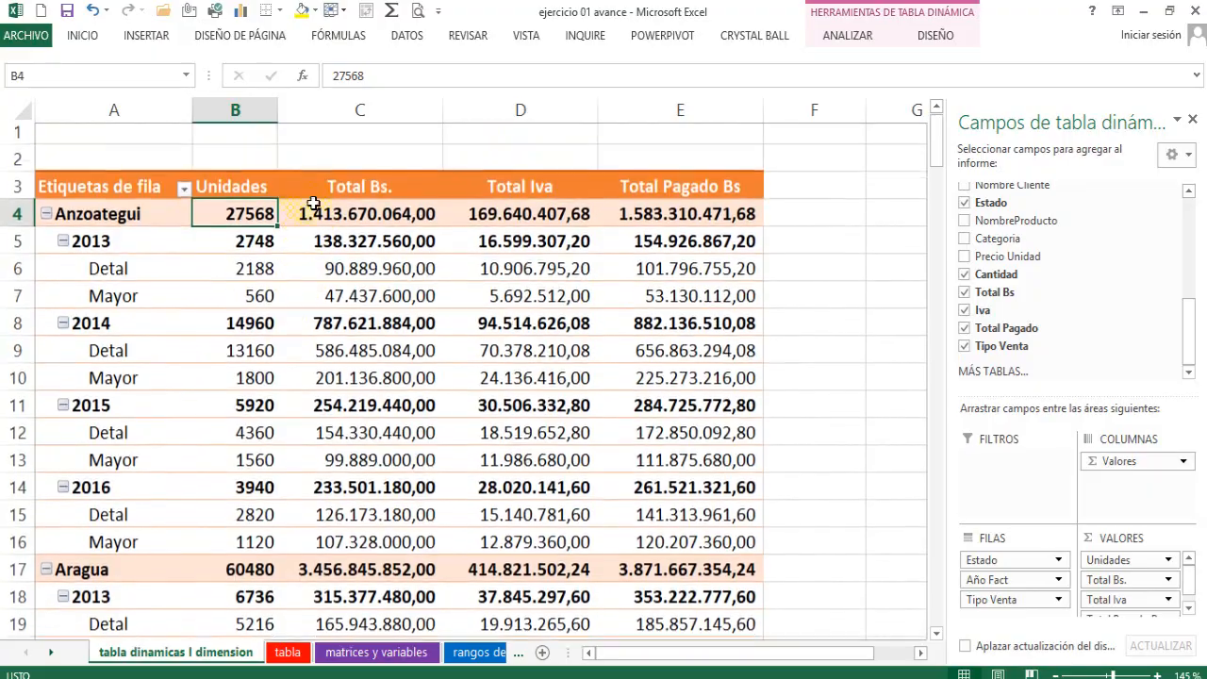
pyautogui.keyDown('ctrl'); pyautogui.scroll(-6, 470, 241); pyautogui.keyUp('ctrl')
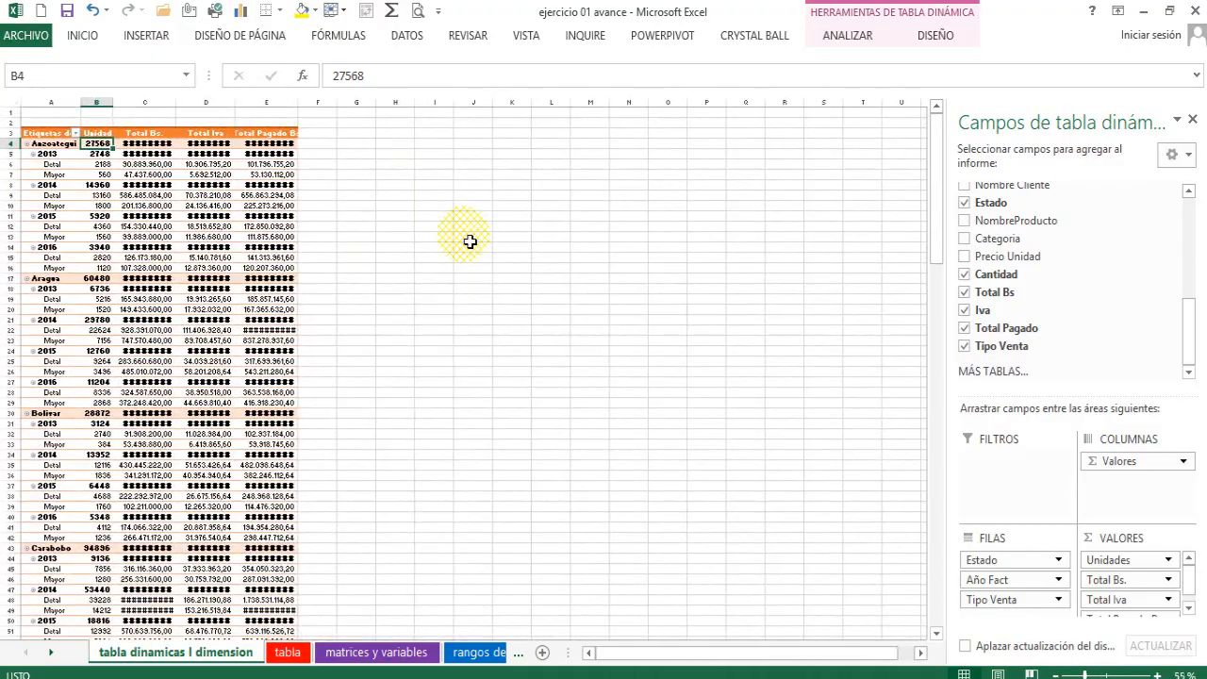
pyautogui.keyDown('ctrl'); pyautogui.scroll(6, 470, 241); pyautogui.keyUp('ctrl')
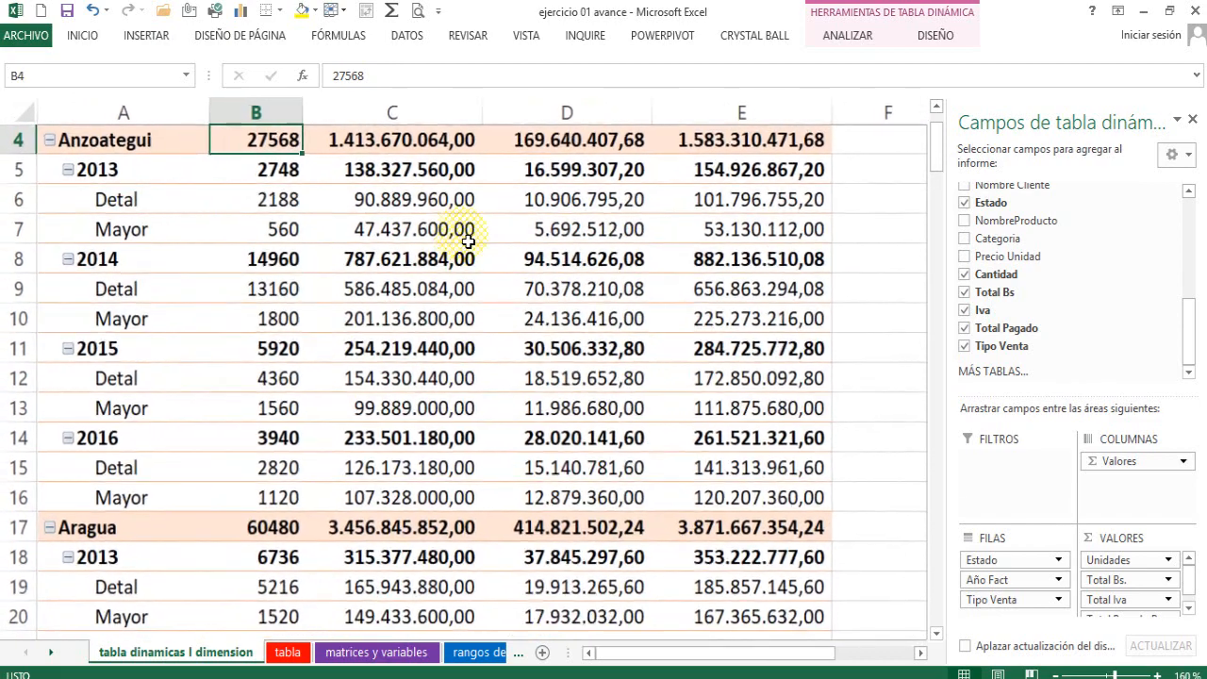
pyautogui.scroll(1, 470, 242)
pyautogui.keyDown('ctrl'); pyautogui.scroll(1, 469, 241); pyautogui.keyUp('ctrl')
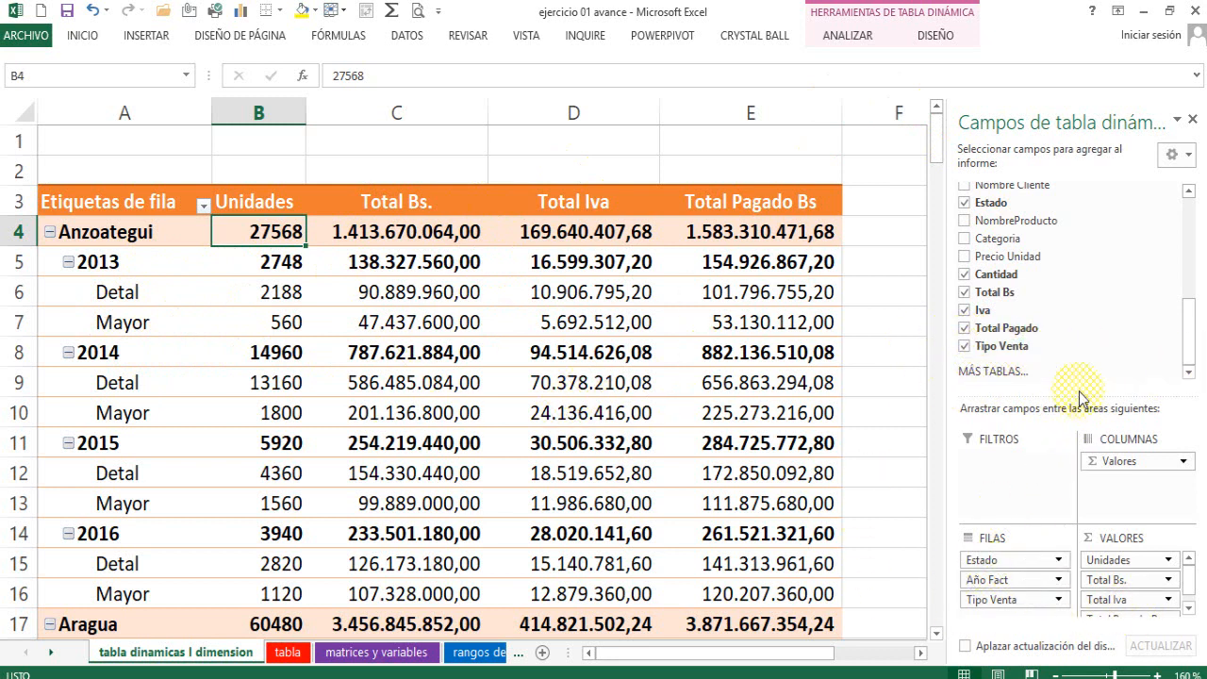
# Remove Tipo Venta and Año Fact from the pivot table, leaving Estado as the only row field.
pyautogui.click(964, 347)
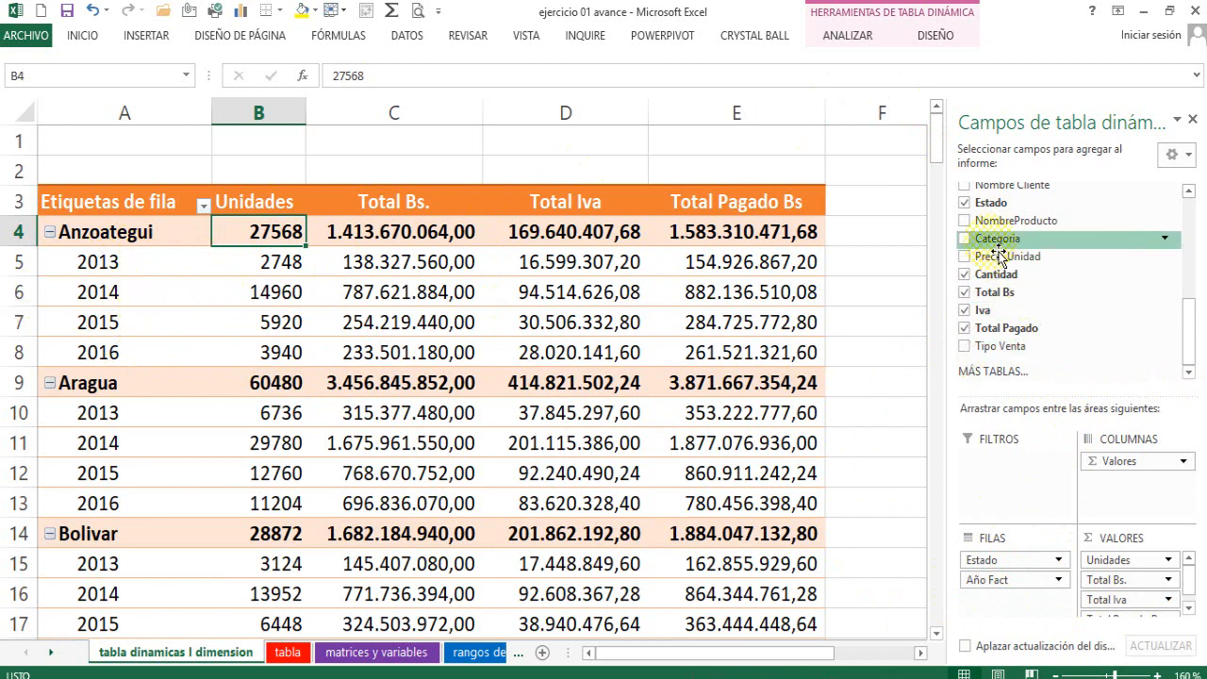
pyautogui.scroll(5, 1187, 313)
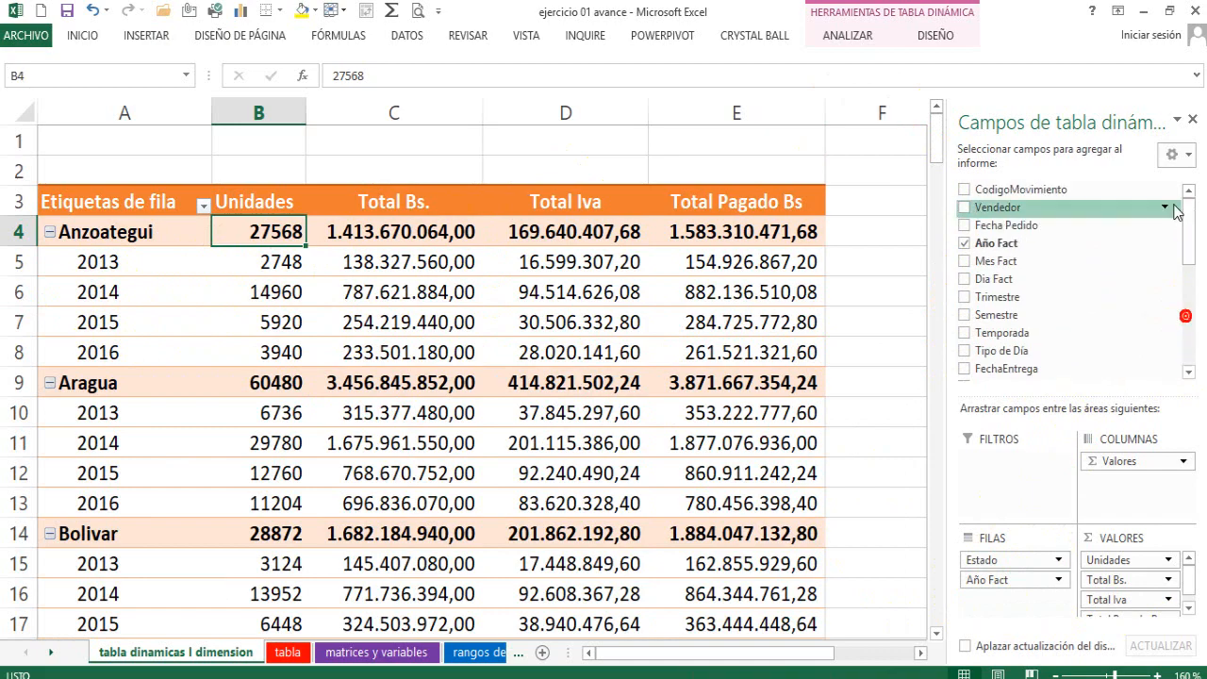
pyautogui.click(963, 244)
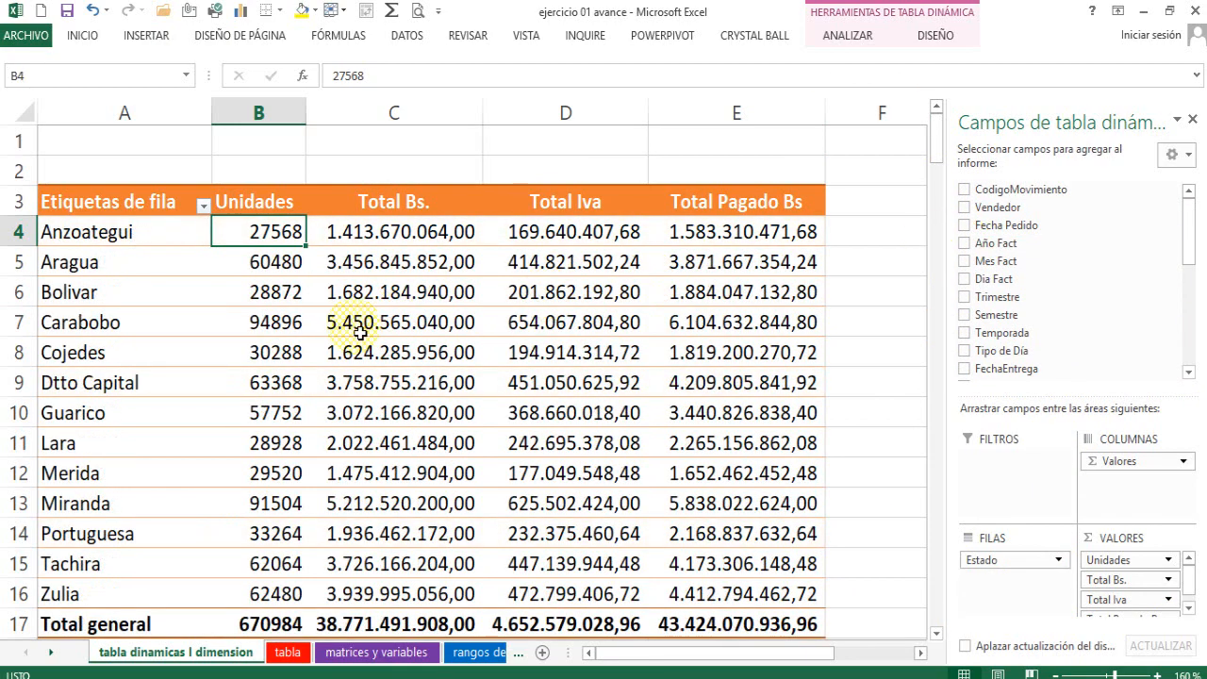
pyautogui.scroll(-1, 360, 325)
pyautogui.scroll(1, 359, 332)
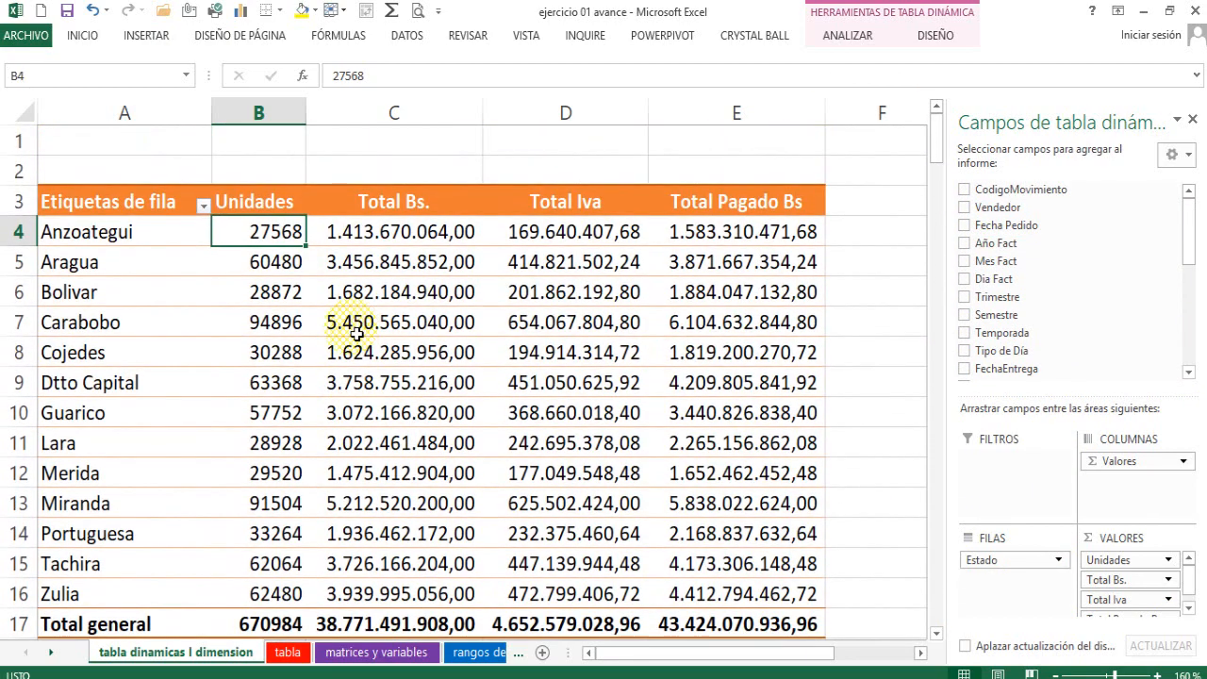